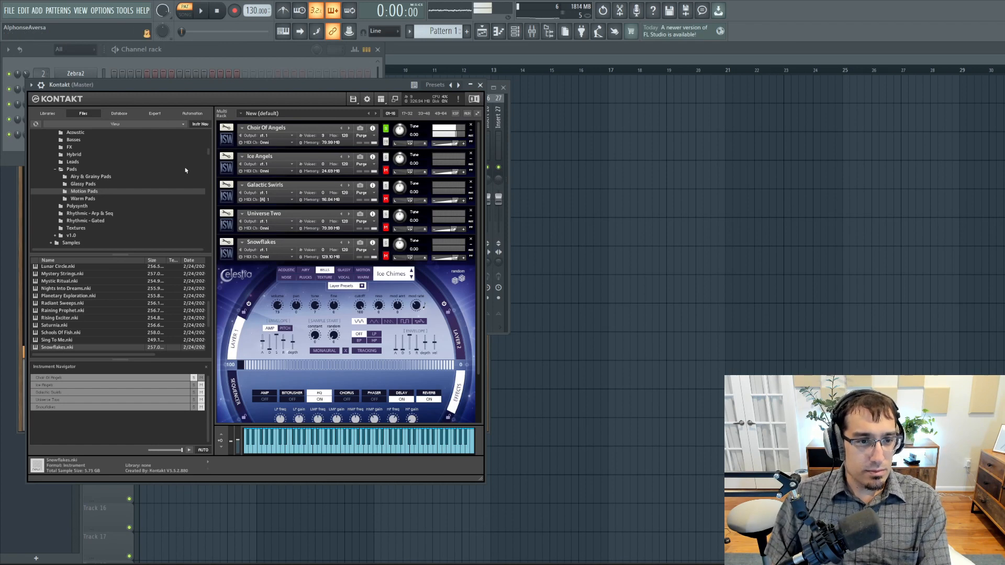
Step: Audition Kontakt's Choir Of Angels, Ice Angels, Galactic Swirls and Universe Two instruments in turn, and the Layer channel in the channel rack
click(226, 128)
click(226, 128)
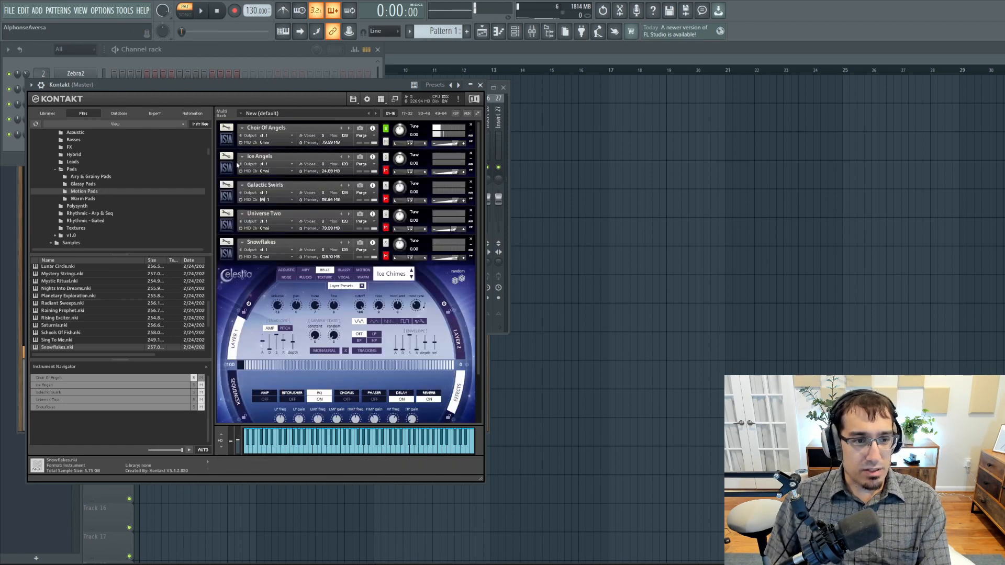
click(386, 157)
click(227, 166)
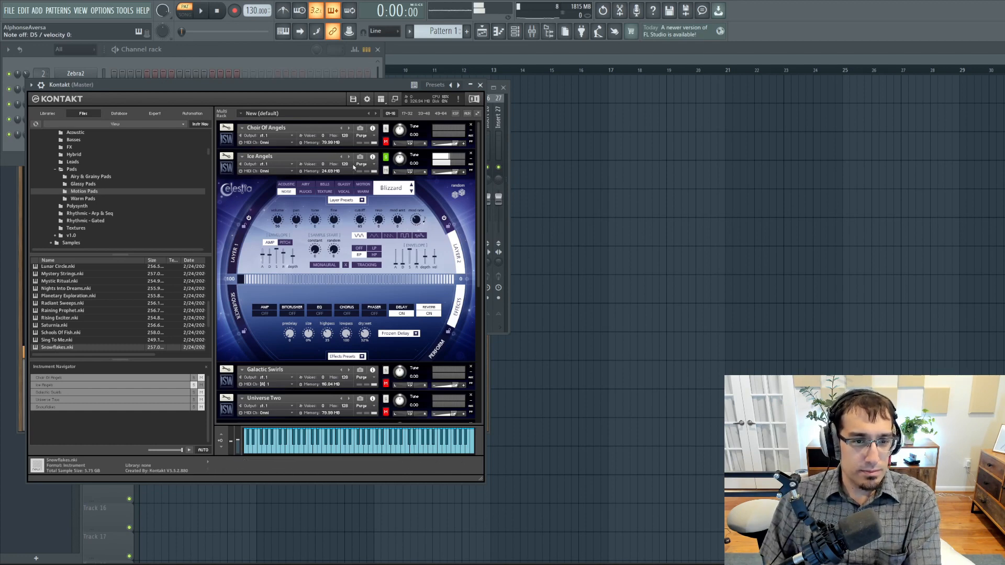
click(226, 169)
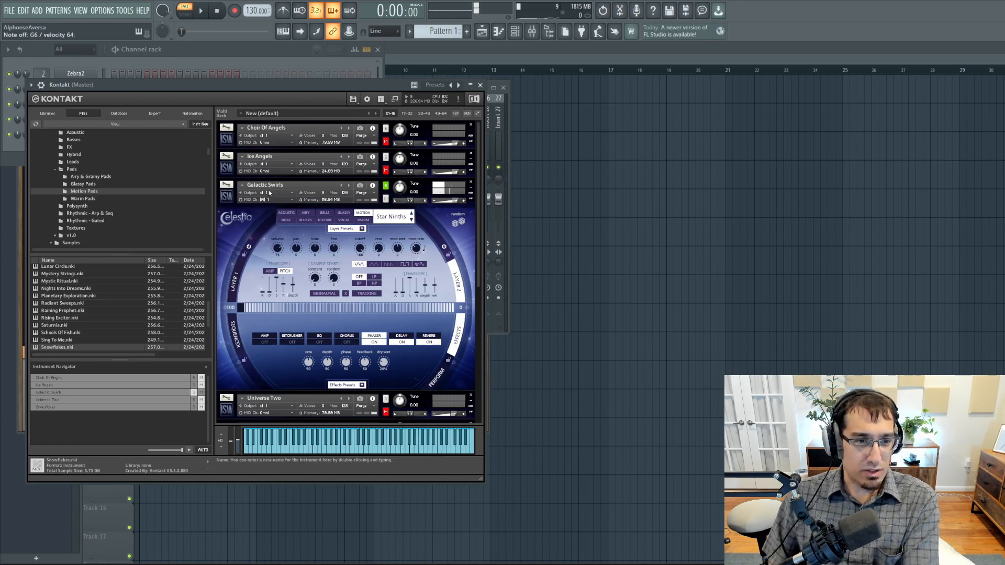
click(226, 196)
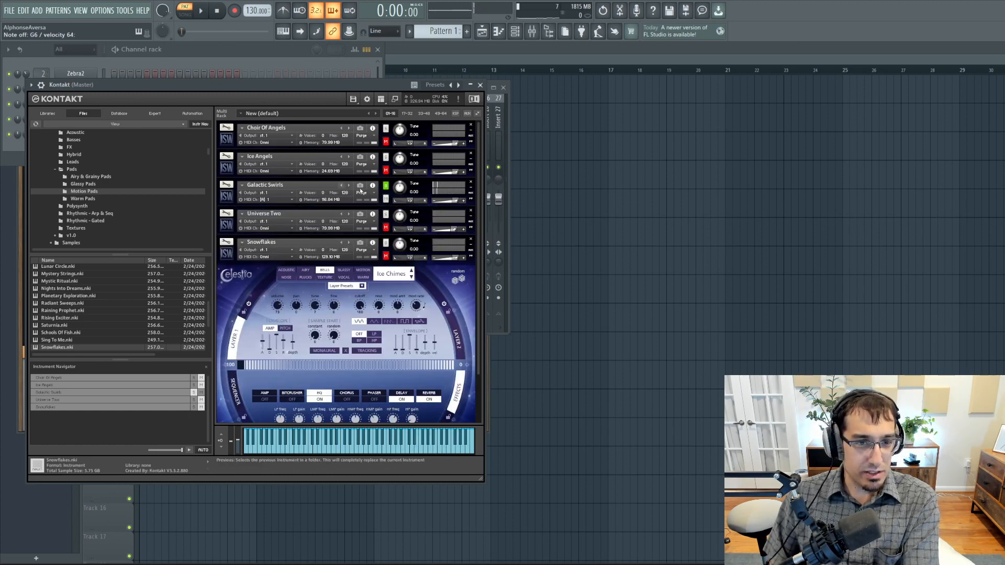
click(226, 221)
click(386, 214)
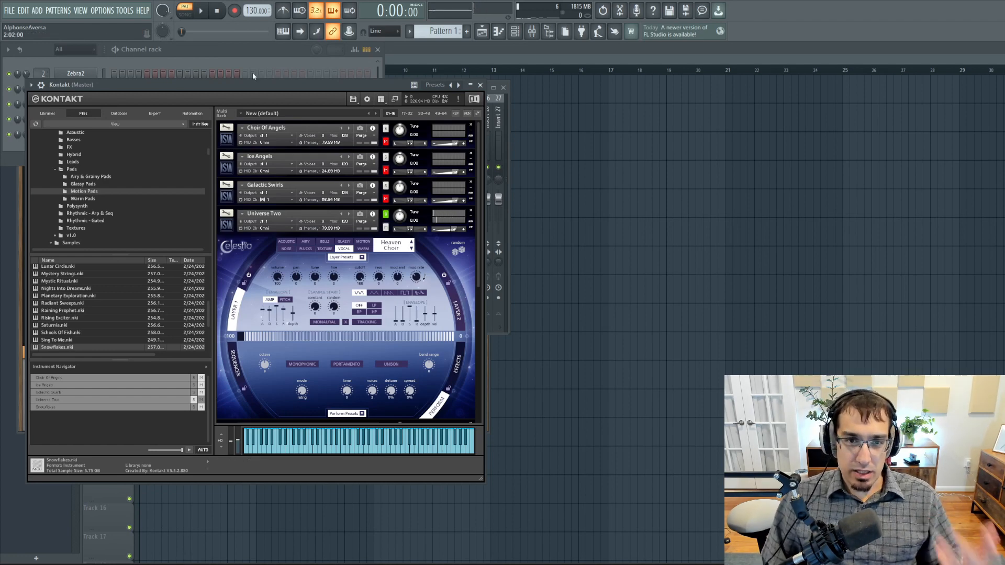
key(Escape)
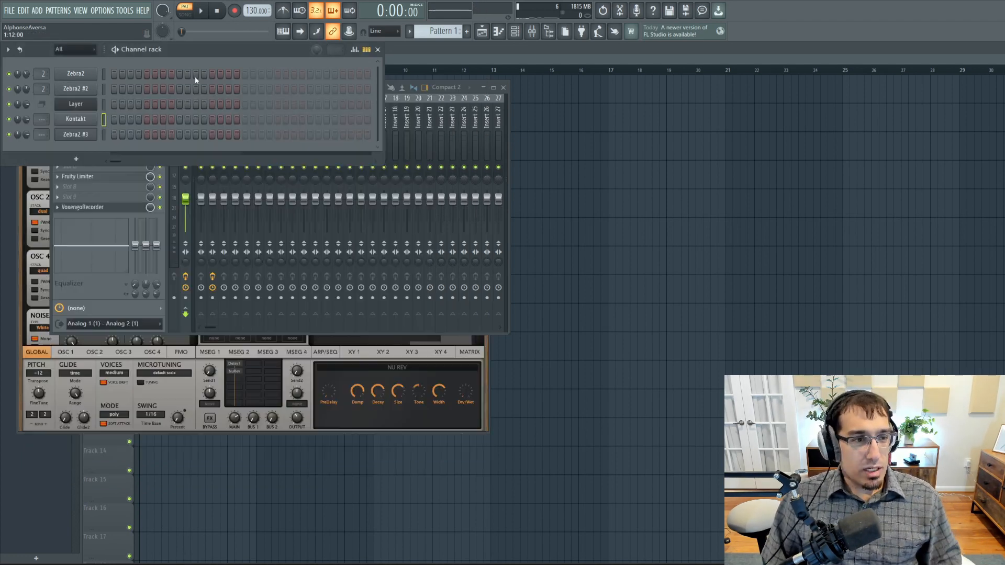
click(105, 104)
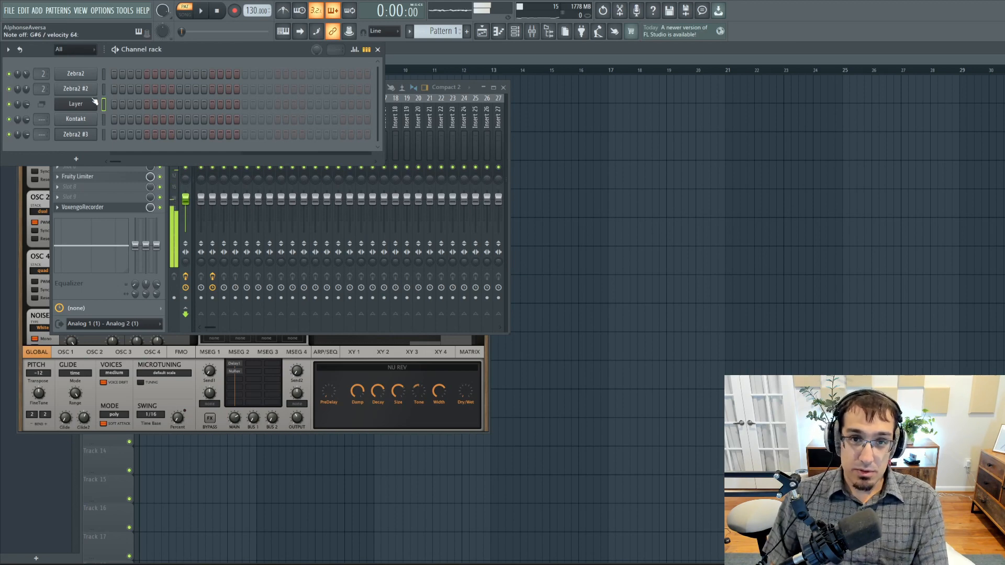
Step: Open the Zebra2 #3 channel's synth and reset it to a blank initial patch
click(103, 135)
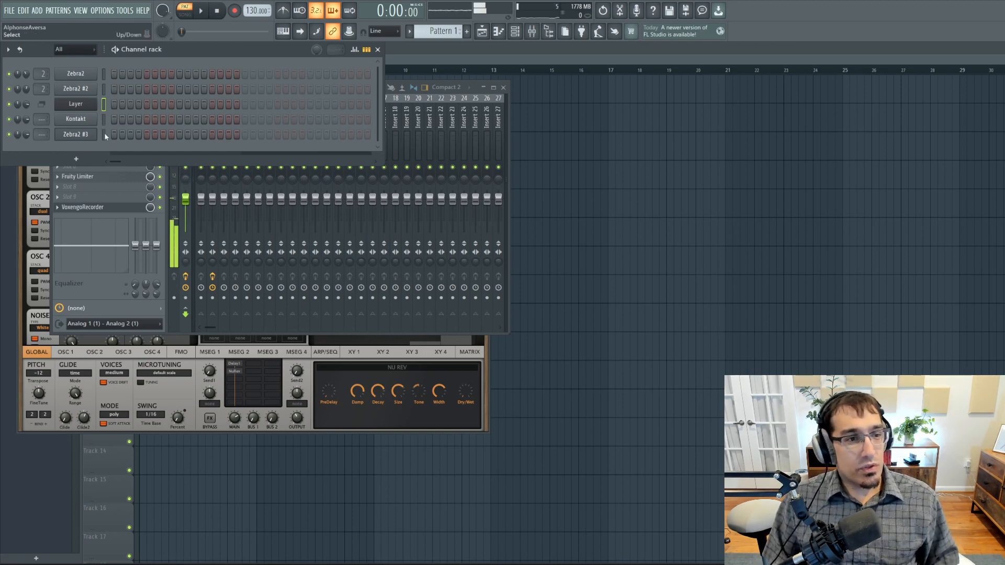
click(76, 134)
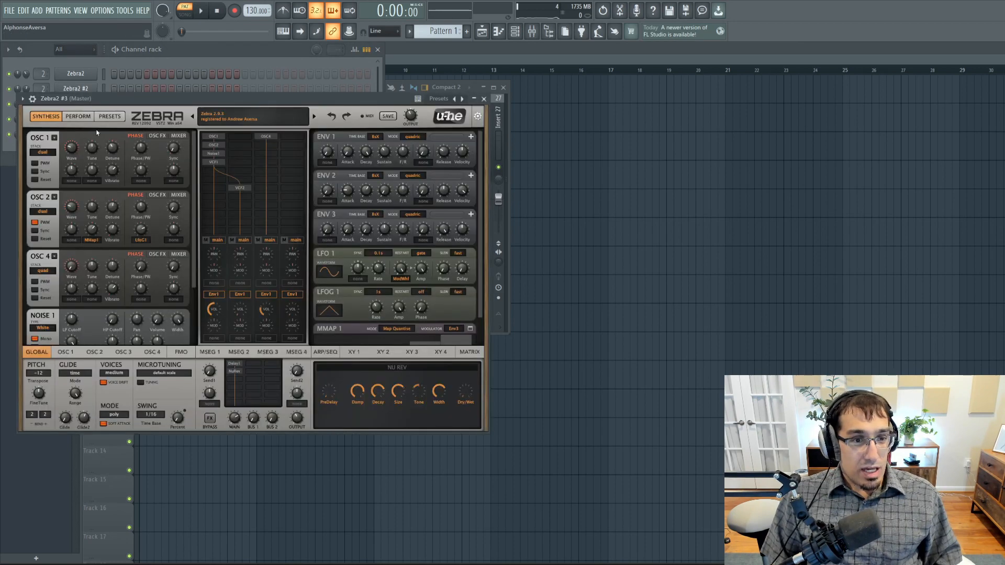
drag(169, 102, 173, 92)
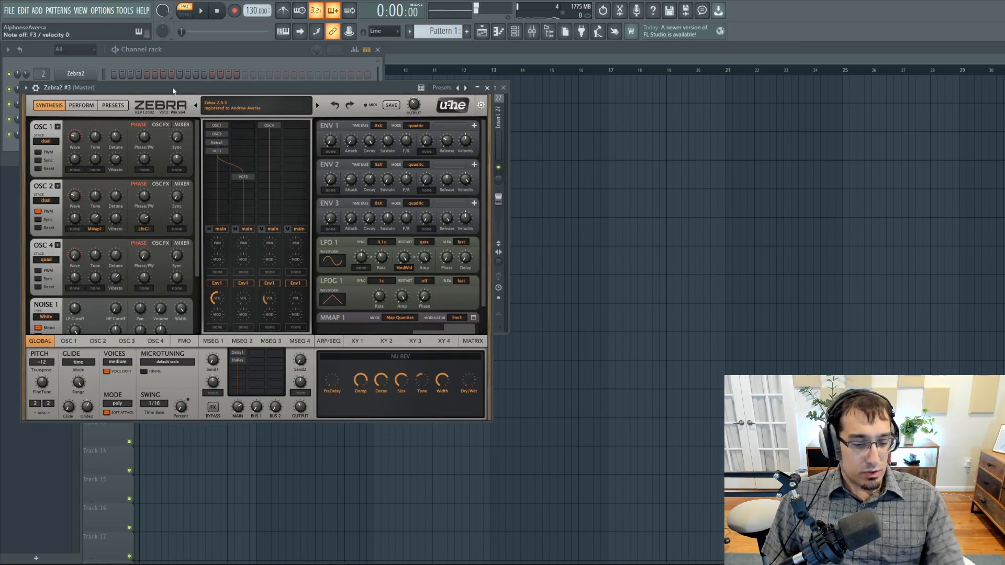
click(233, 109)
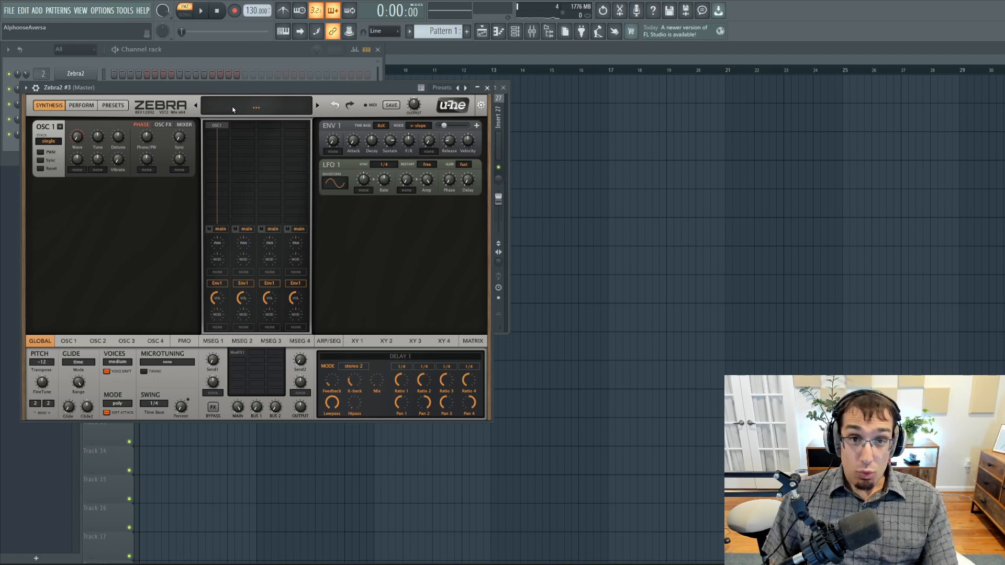
Step: Set OSC 1 to quad with a detune of 12.00, and lower the synth's output level
click(52, 143)
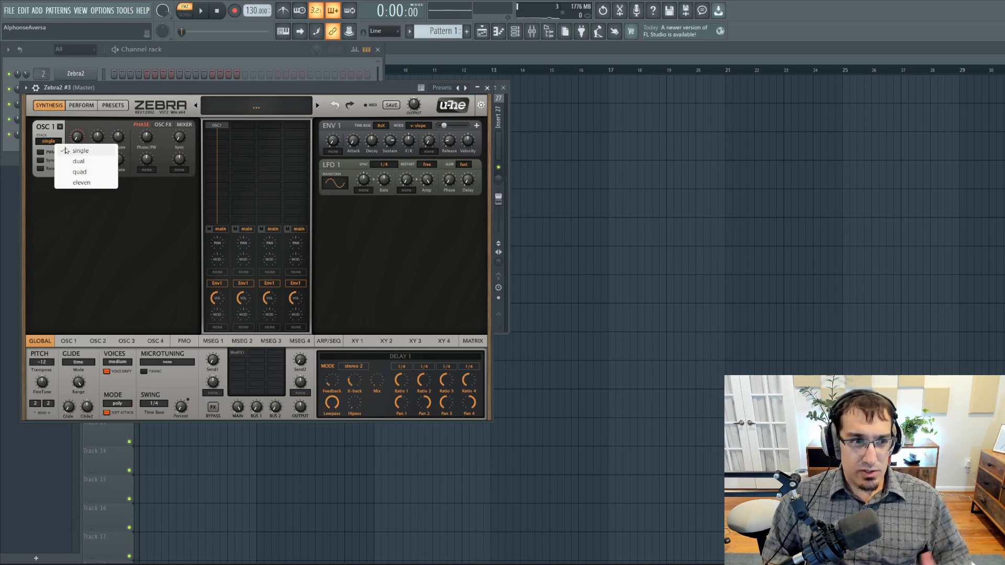
click(80, 172)
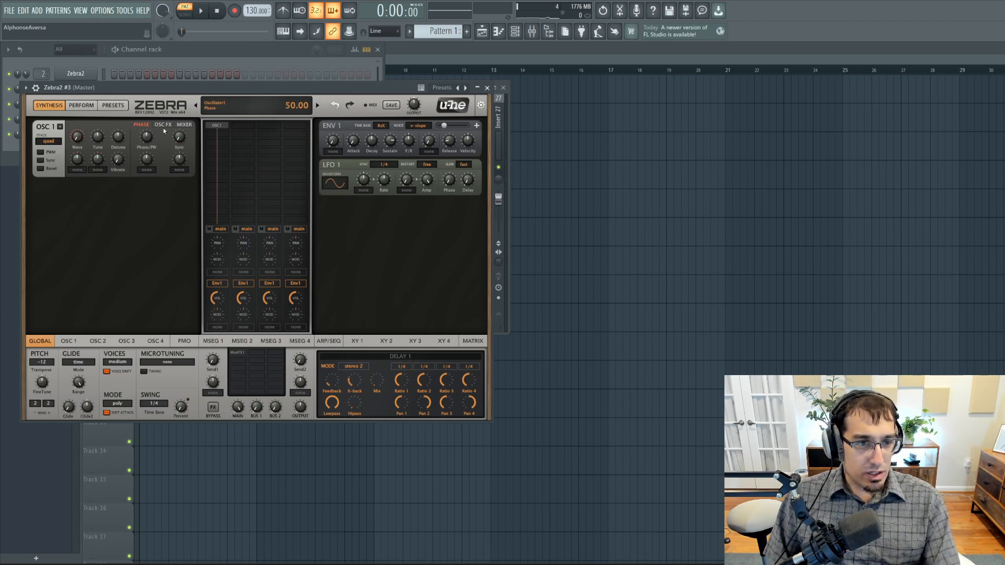
drag(124, 138, 121, 130)
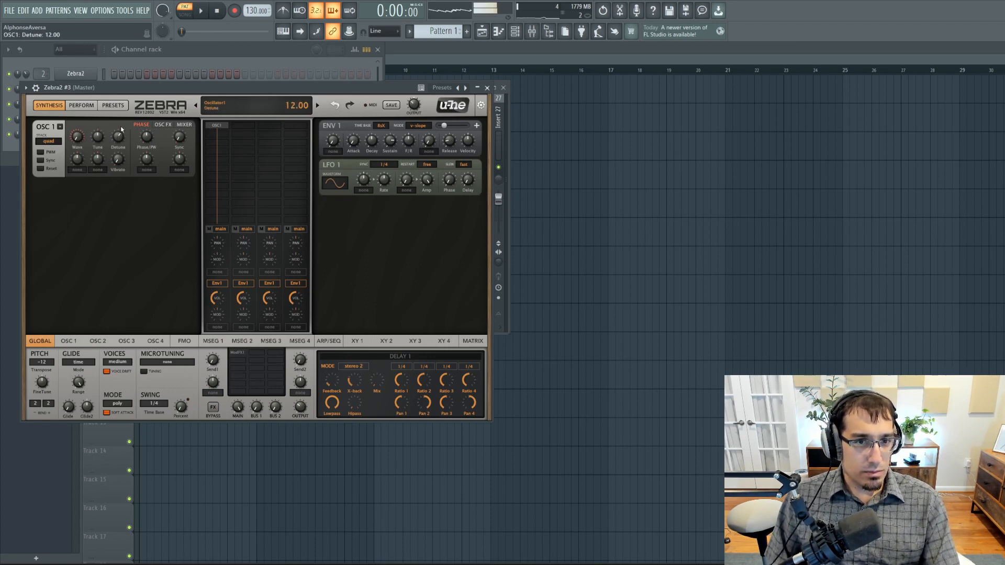
drag(413, 104, 414, 112)
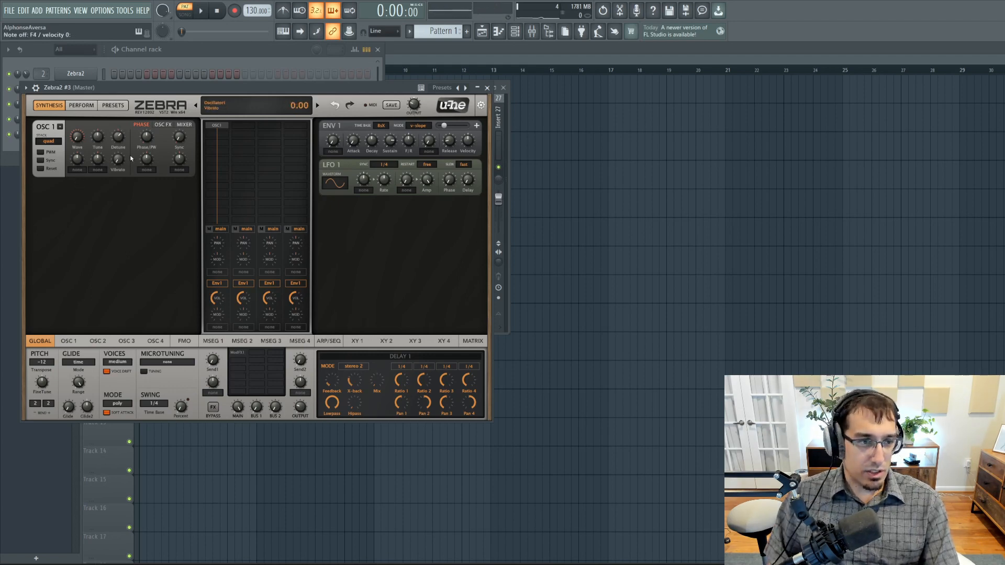
Step: Enable PWM on OSC 1, modulate its phase with Lfo2 at a raised depth, and lower LFO 2's rate
click(42, 152)
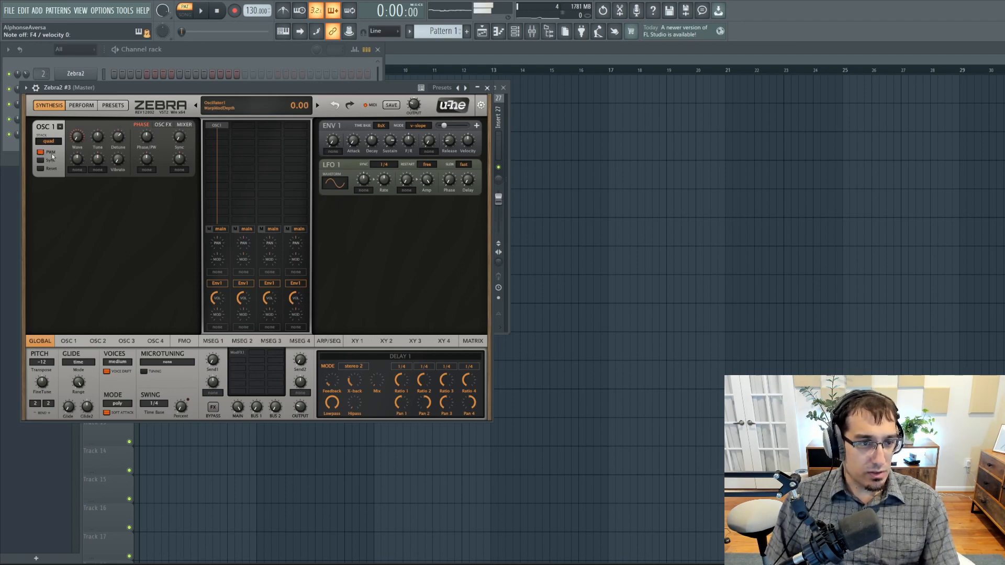
click(147, 170)
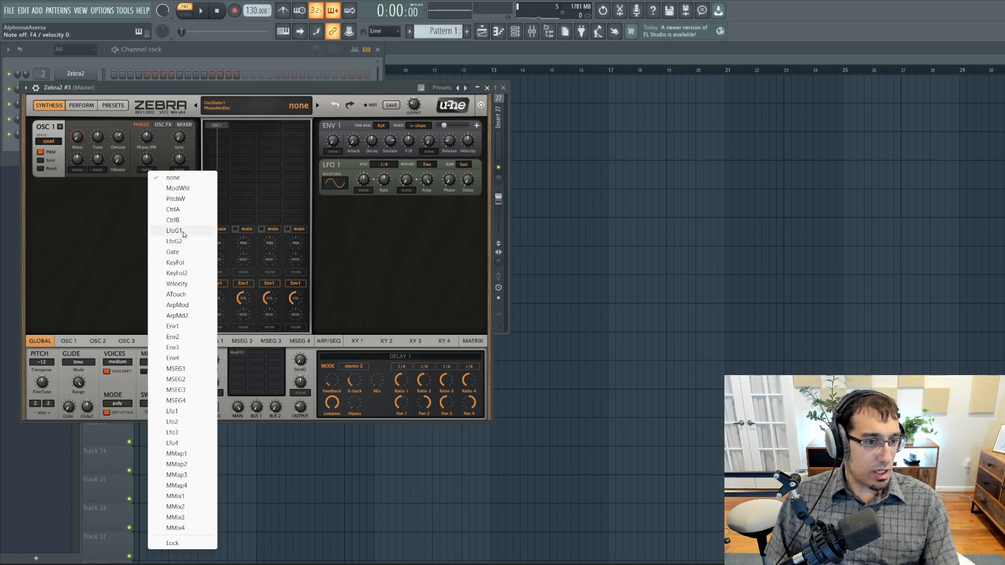
click(178, 411)
click(147, 169)
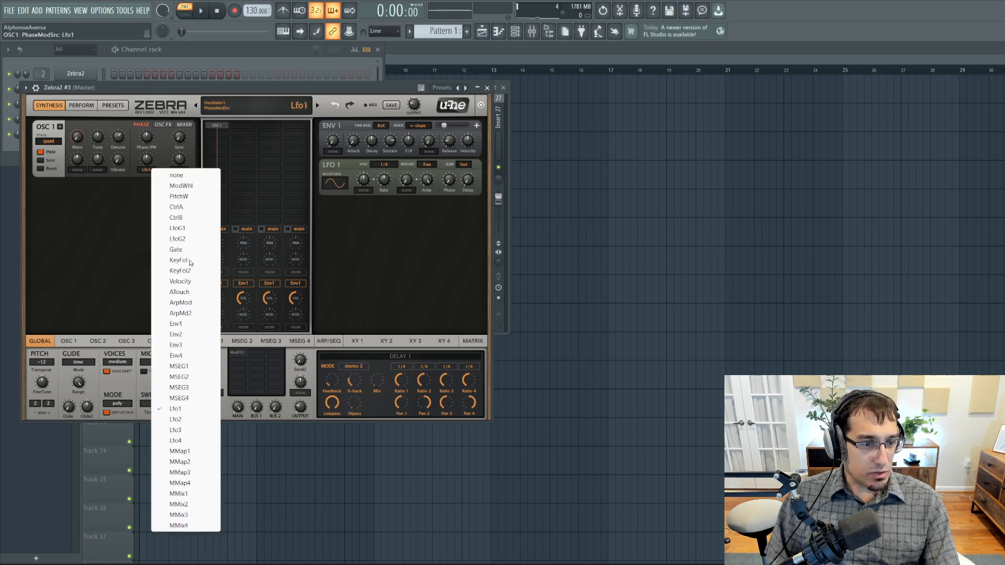
click(183, 420)
drag(149, 163, 152, 149)
drag(384, 219, 386, 234)
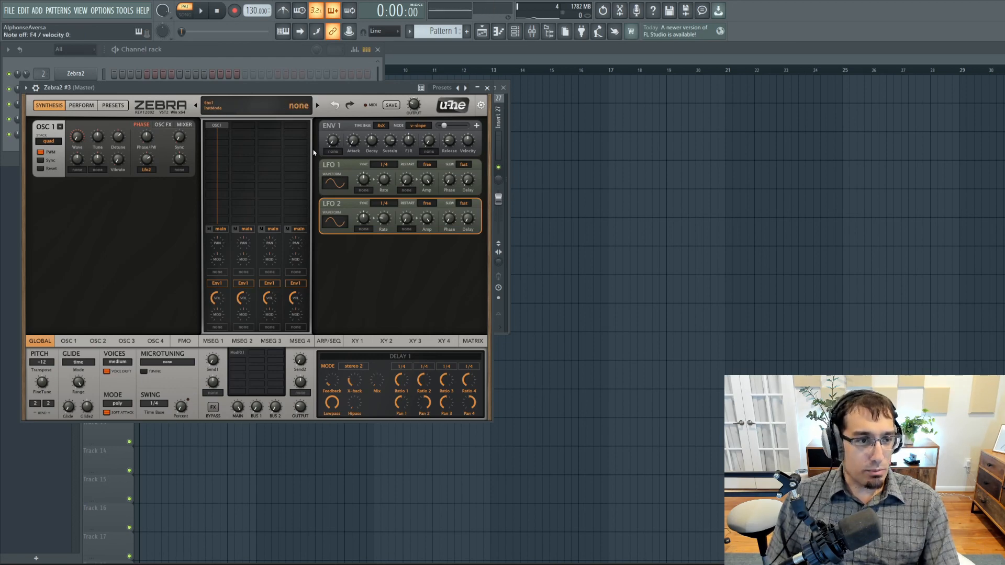
Step: Add OSC 2 beneath OSC 1 in the first lane, set it to quad and turn its detune down
click(228, 139)
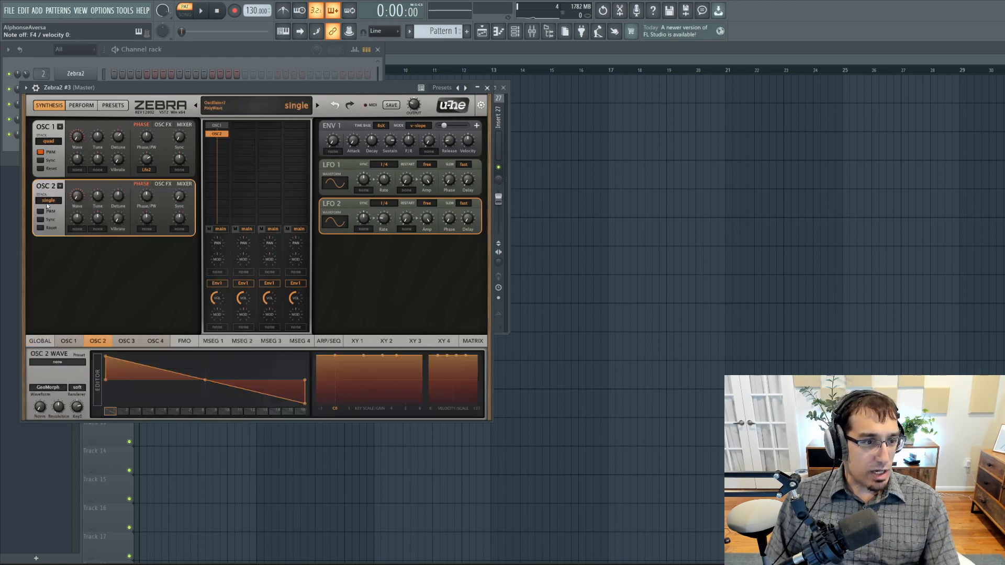
click(185, 183)
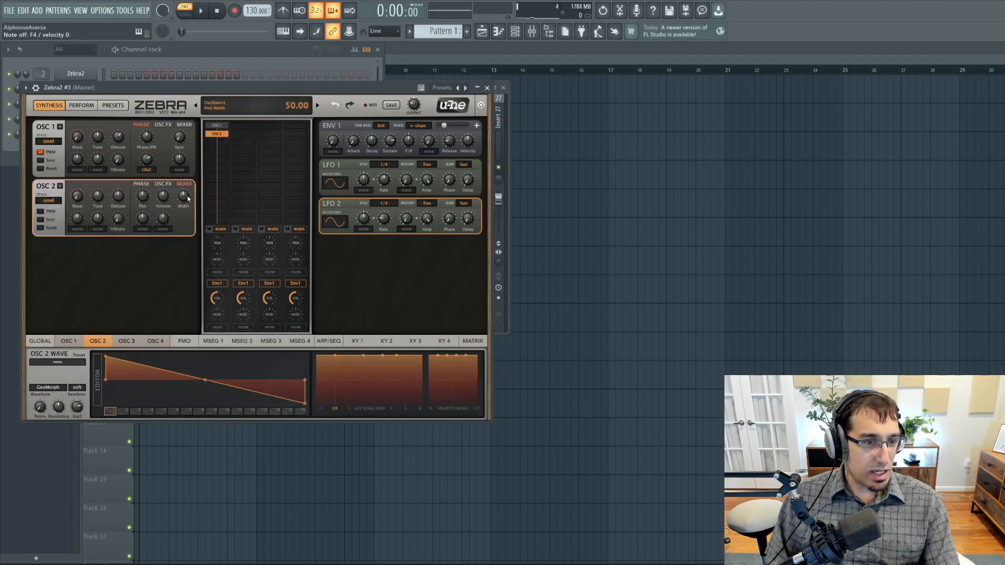
click(148, 184)
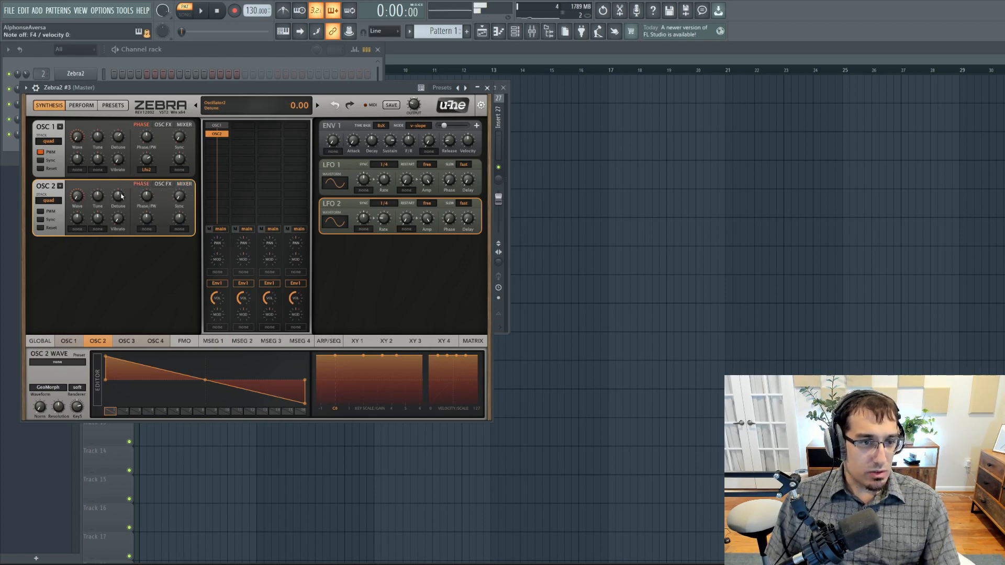
drag(116, 197, 119, 212)
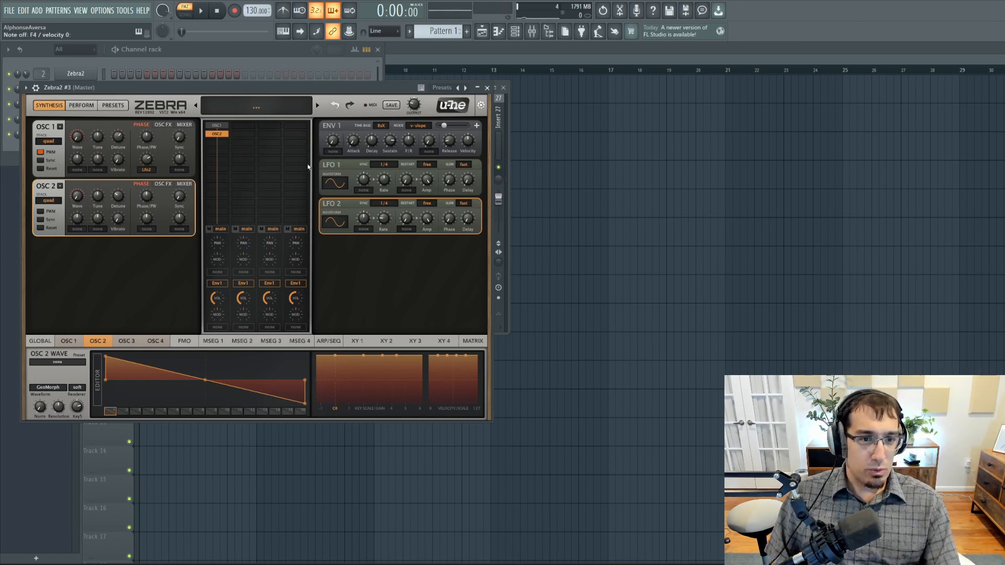
Step: Set ENV 1's attack to 40.00 with a longer release, and set the voice count to many
drag(386, 145, 363, 113)
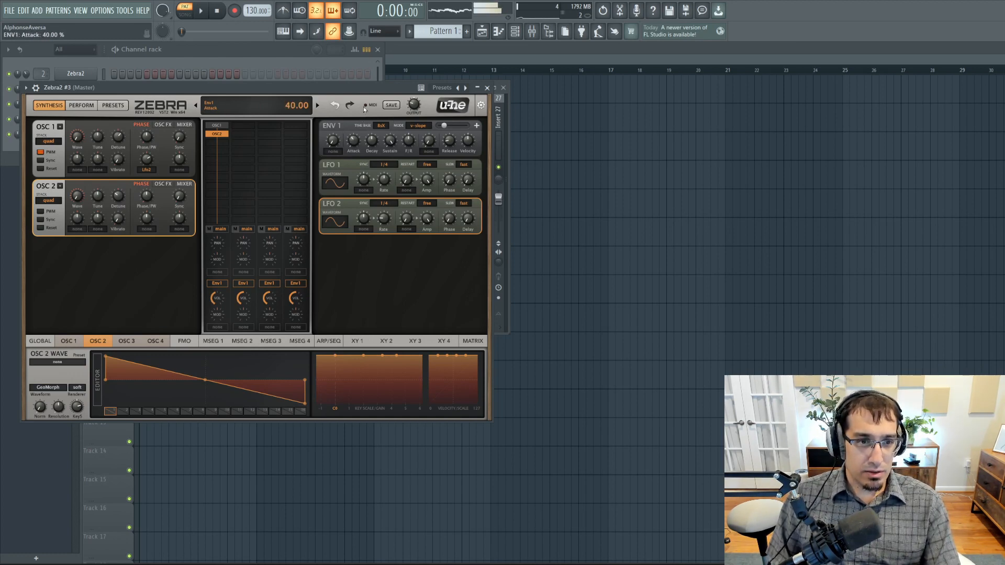
drag(449, 141, 456, 109)
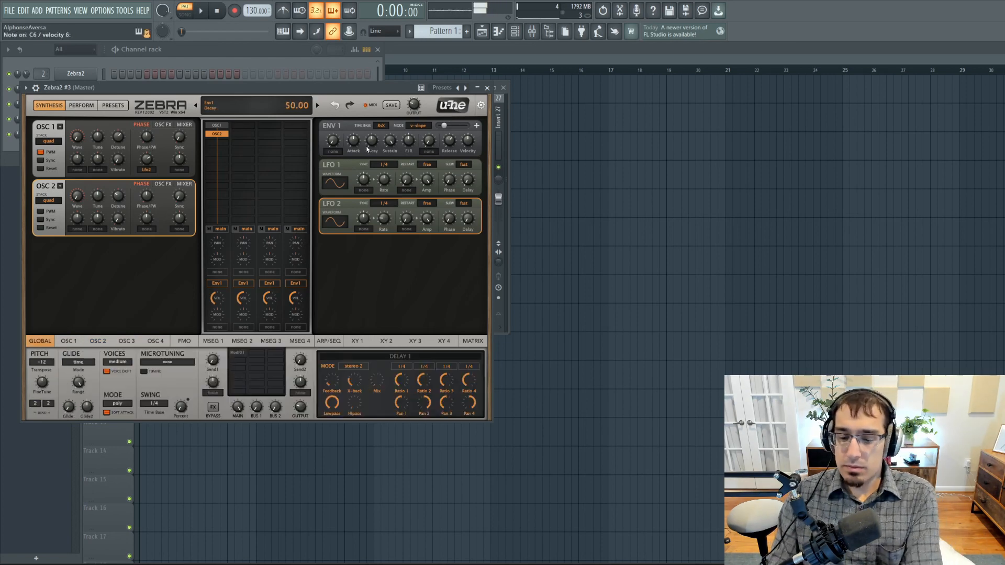
click(117, 362)
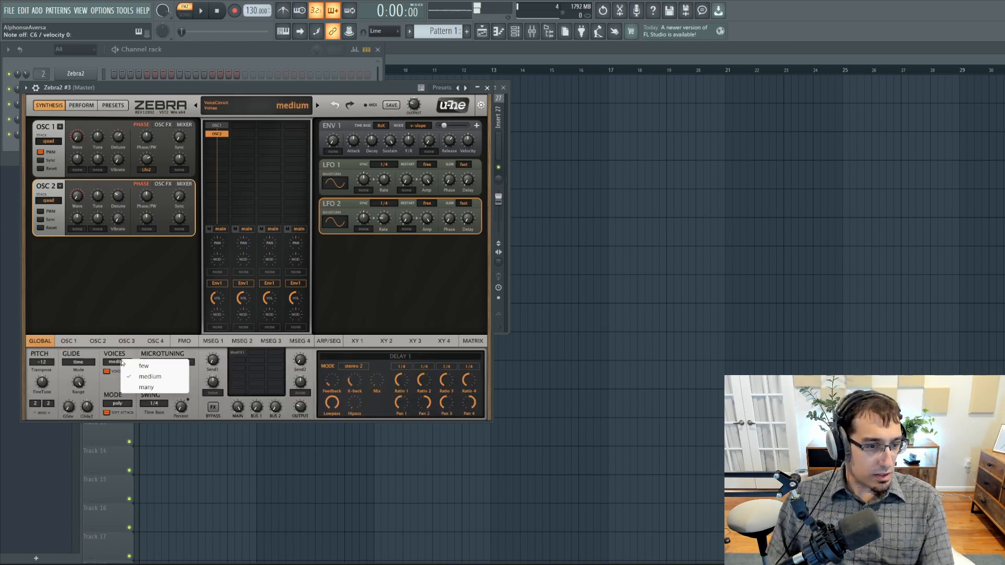
click(147, 387)
Step: Add the VCF1 filter below the oscillators in the first lane and set its type to LP MS2035
click(213, 197)
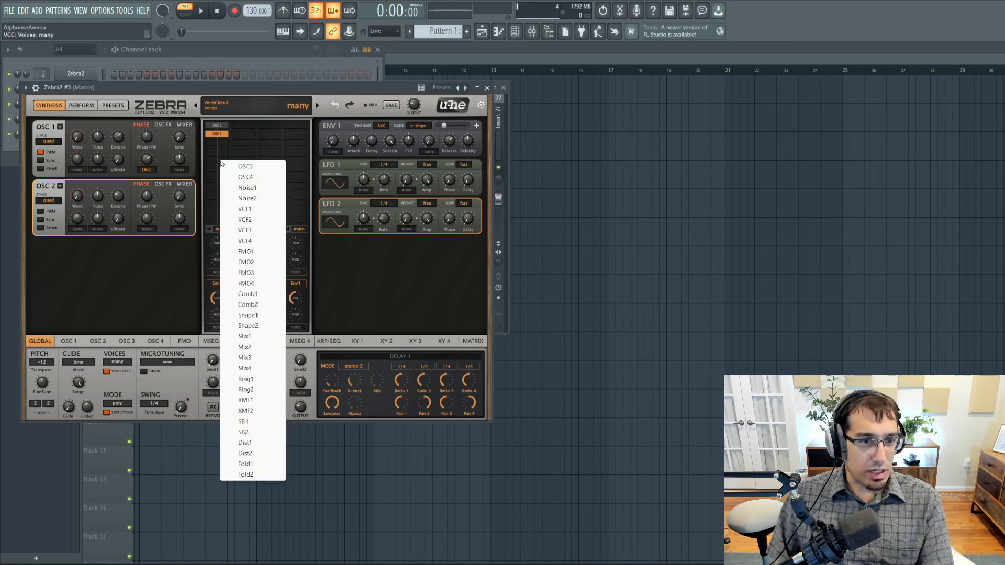
click(245, 209)
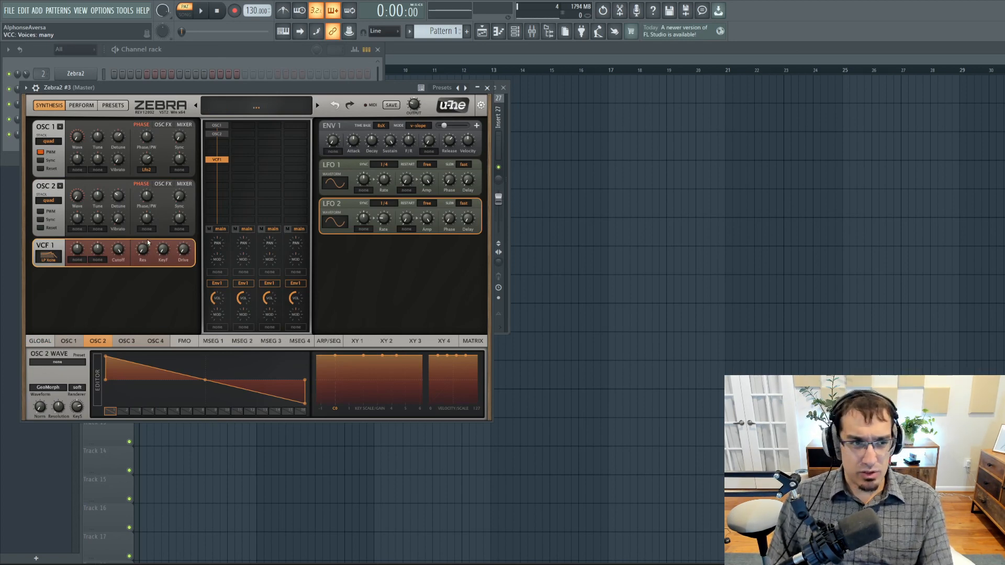
click(49, 256)
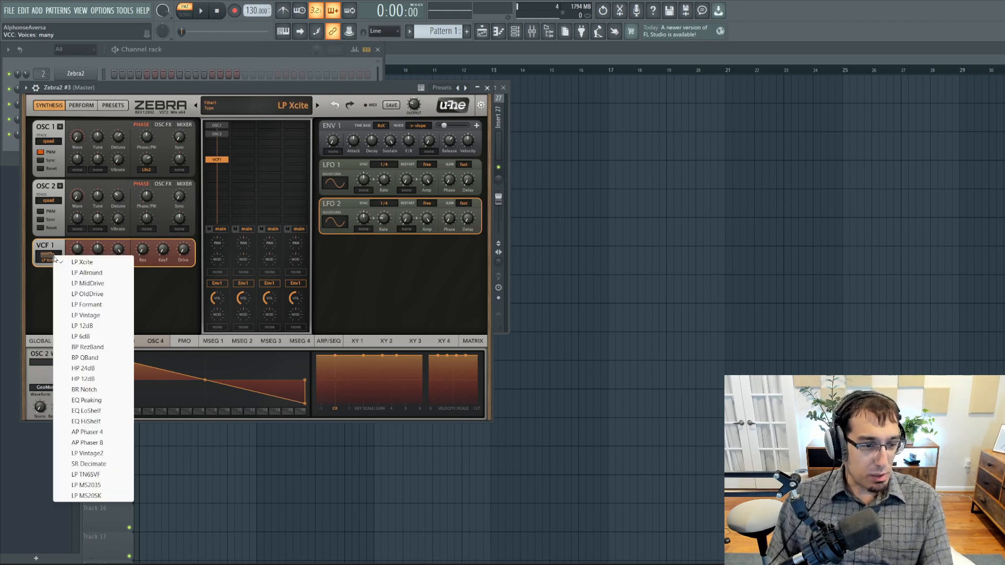
click(86, 485)
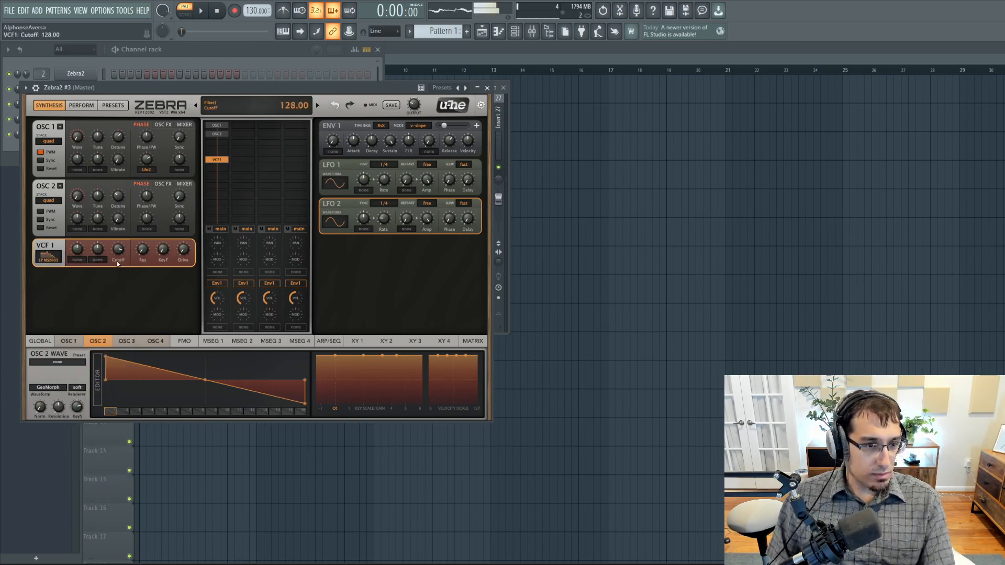
Step: Lower VCF 1's cutoff and raise its key follow to 15.50
drag(118, 263, 121, 280)
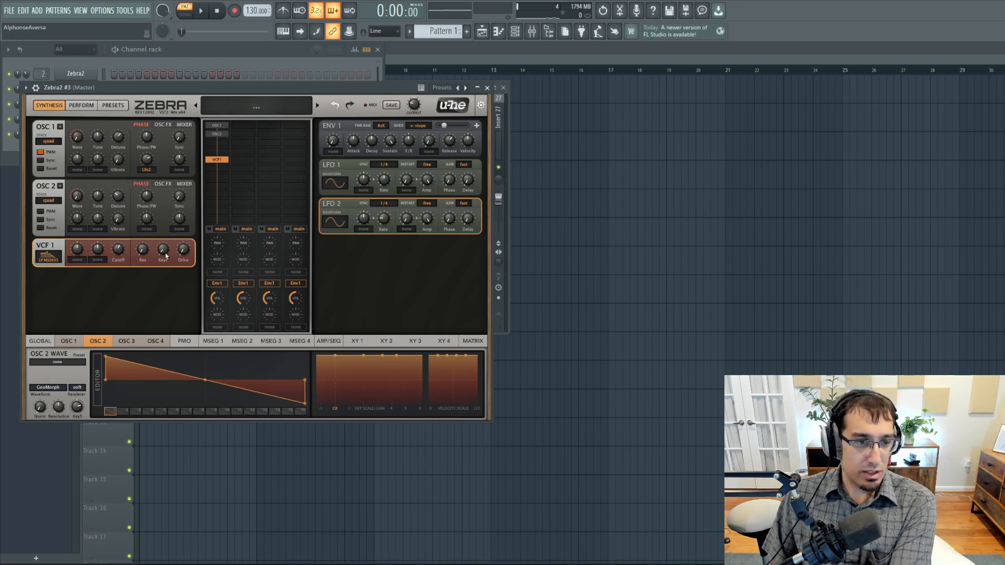
drag(164, 251, 161, 239)
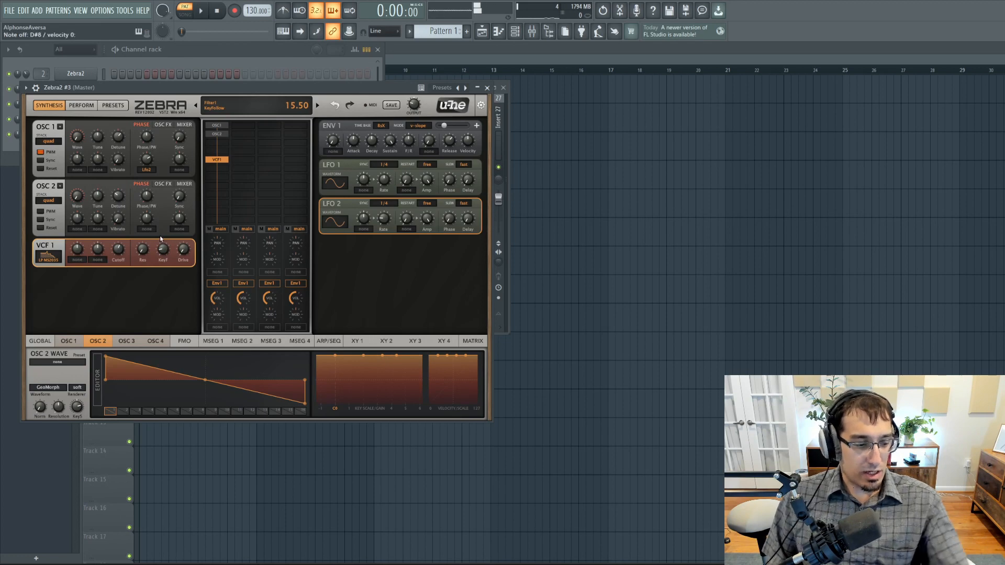
click(122, 249)
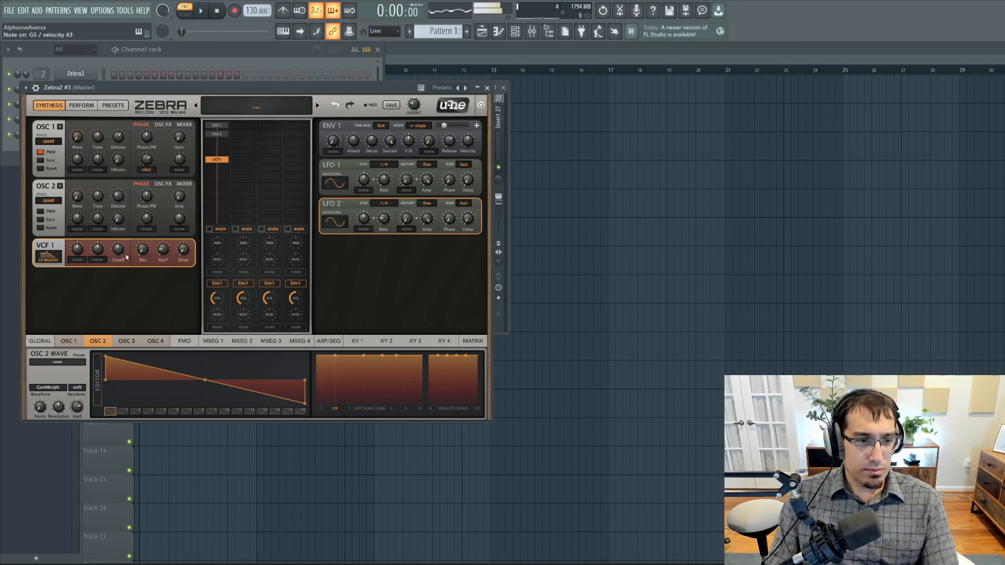
Step: Add ModFX1 to the global effects grid as a chorus, raise its feedback slightly and set its mix to 17.50
click(40, 341)
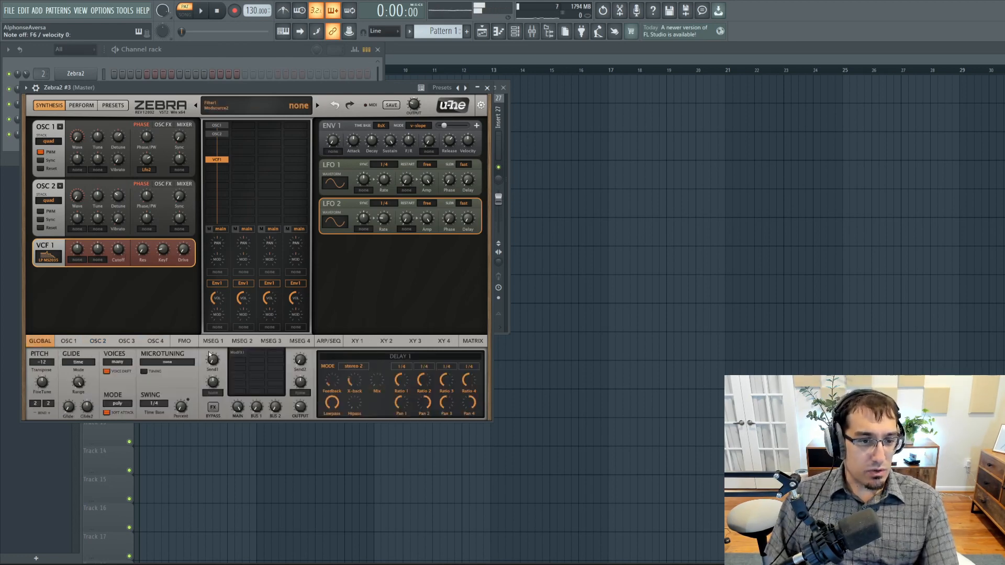
click(238, 353)
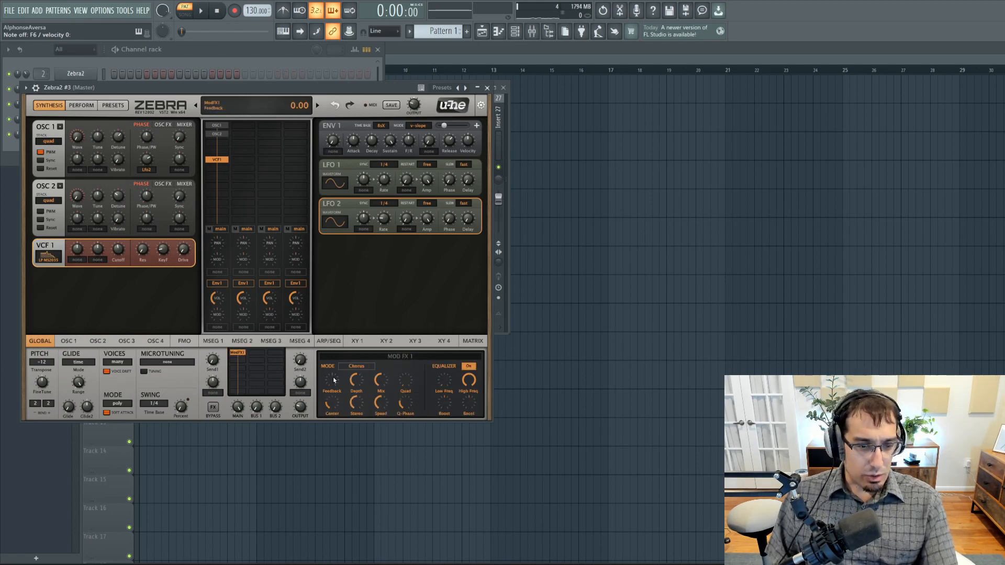
drag(335, 384, 338, 381)
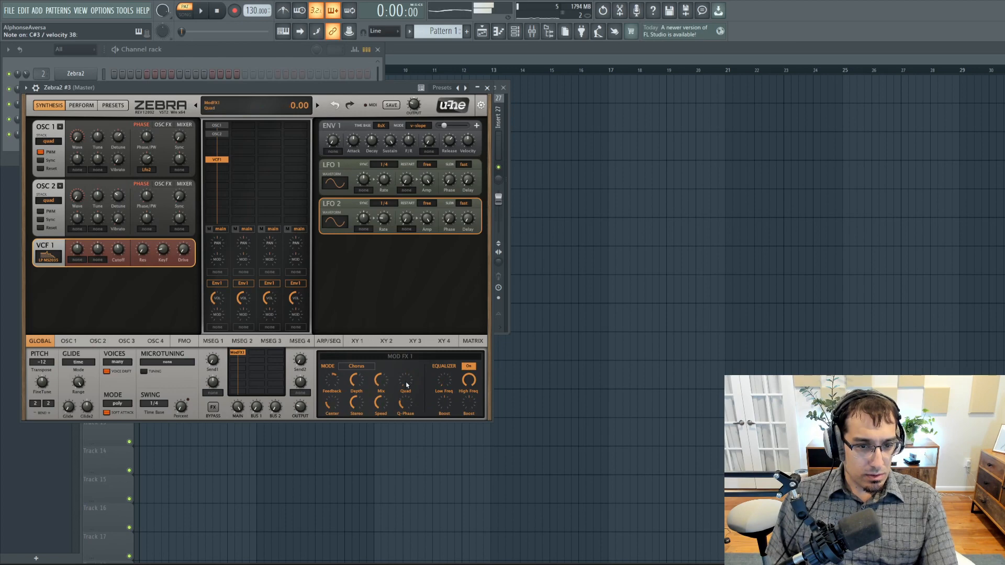
drag(407, 385, 380, 415)
drag(381, 380, 364, 369)
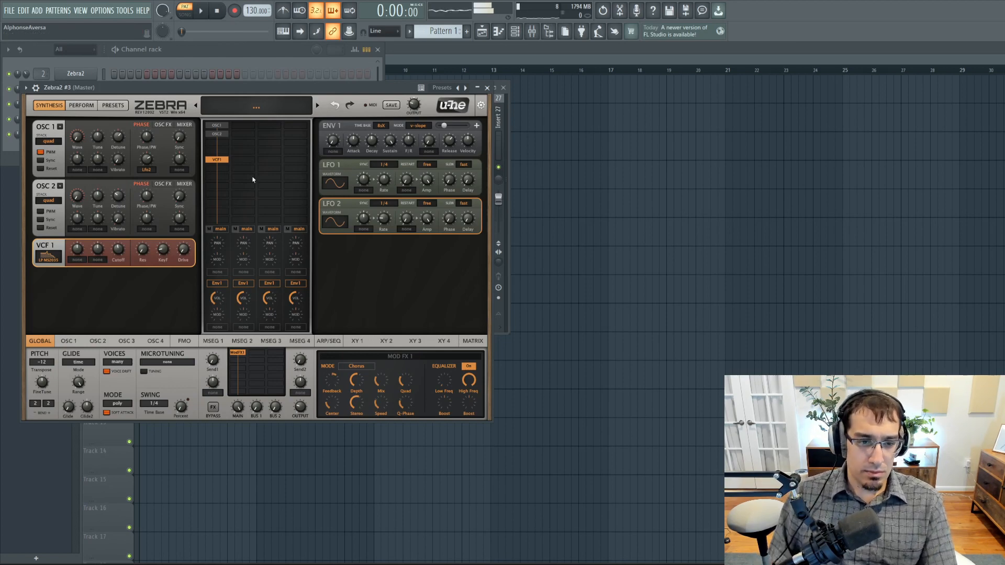
mouse_move(377, 384)
mouse_move(377, 385)
mouse_down()
mouse_move(360, 386)
mouse_move(383, 389)
mouse_up()
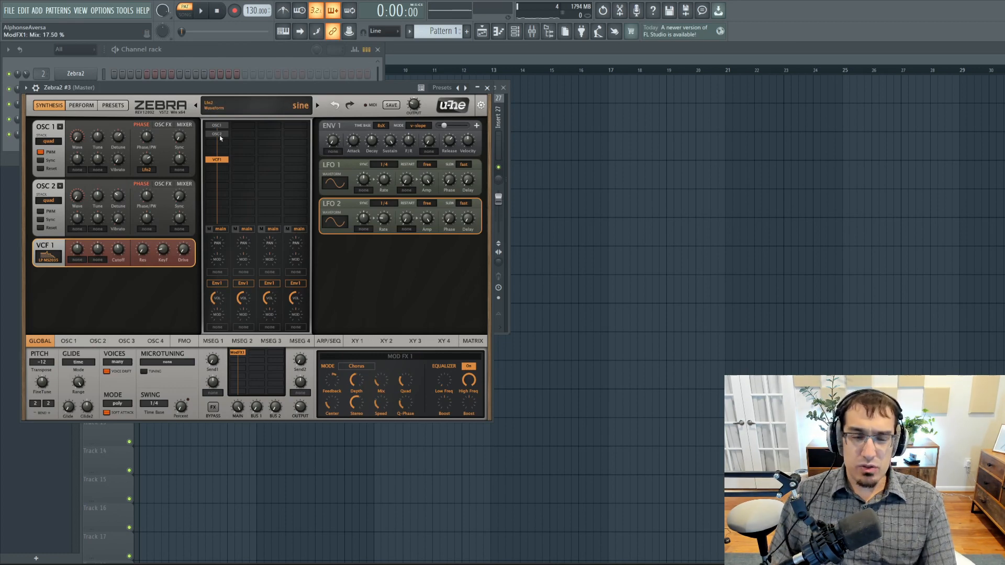
Step: Add OSC 3 to the second lane of the synthesis grid
click(243, 143)
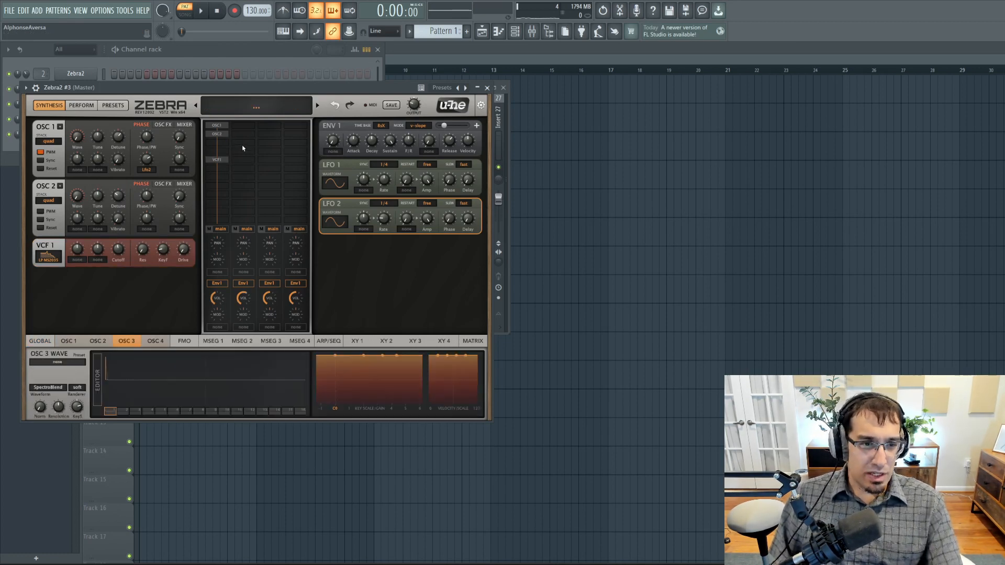
click(243, 143)
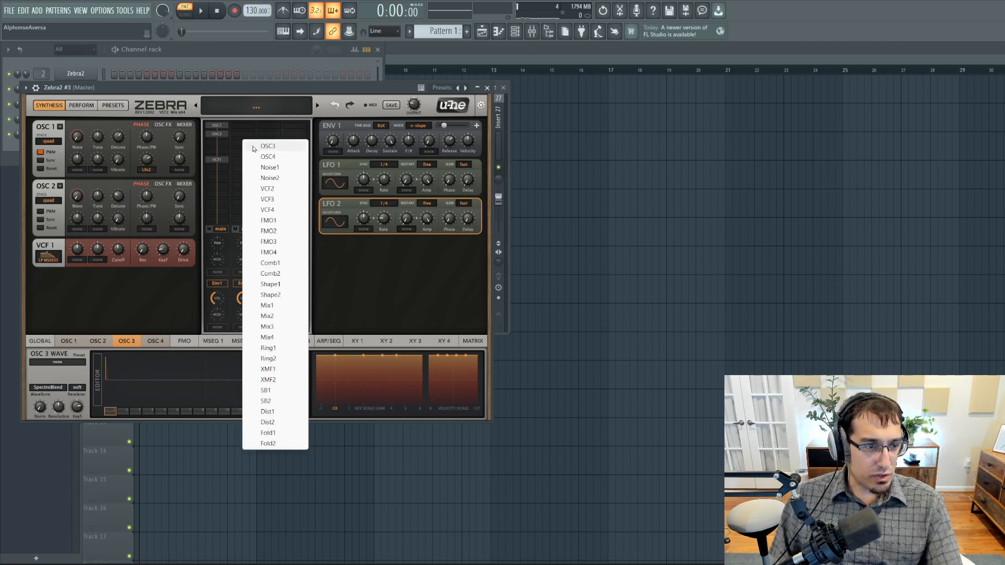
click(253, 148)
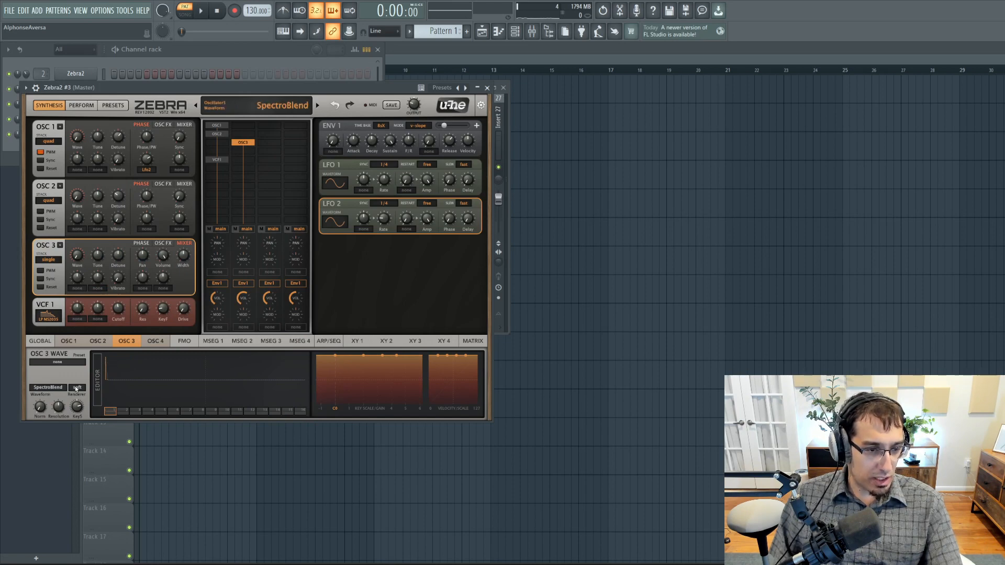
Step: Audition OSC 3 with the first lane temporarily muted, and lower the second lane's volume
click(210, 230)
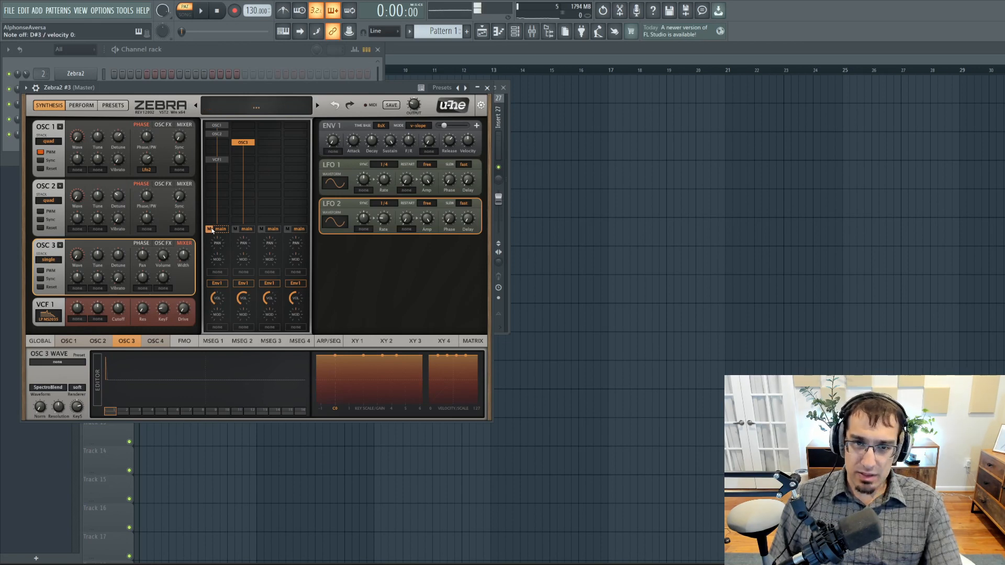
click(210, 229)
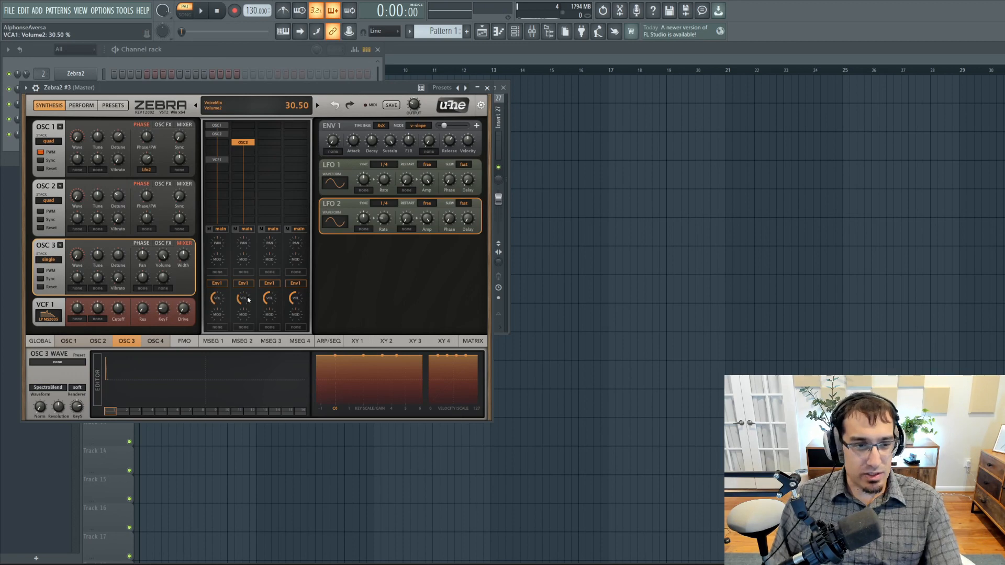
scroll(244, 297, down, 5)
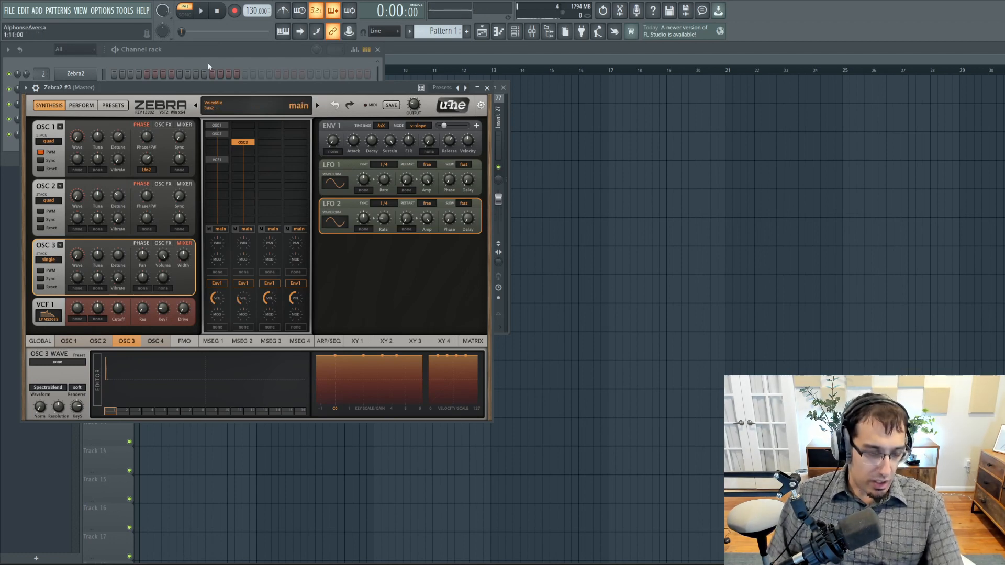
Step: Route the Zebra2 #3 channel to mixer Insert 3 and load FM8 FX in its effect slot 5
click(177, 58)
drag(38, 134, 38, 125)
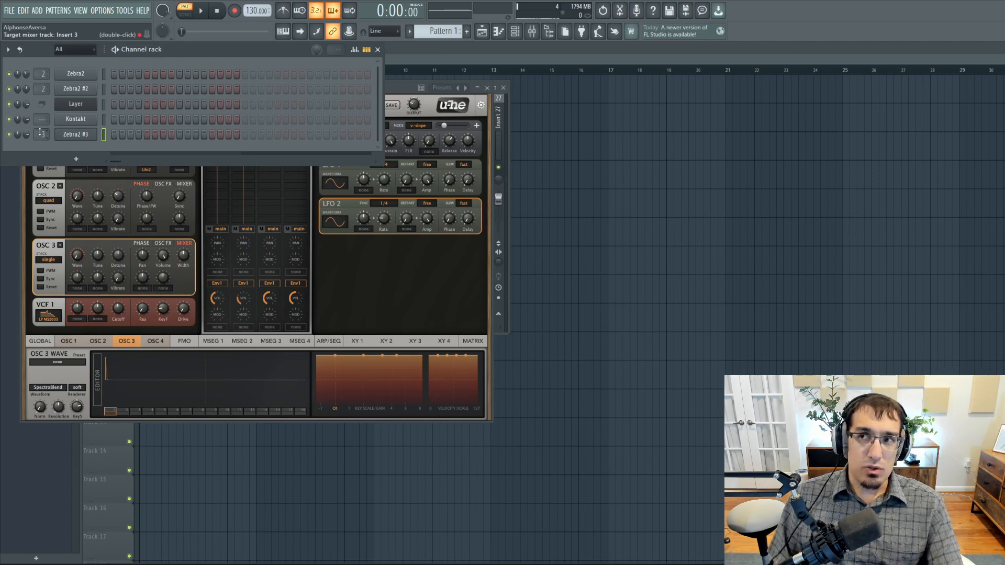
double_click(40, 133)
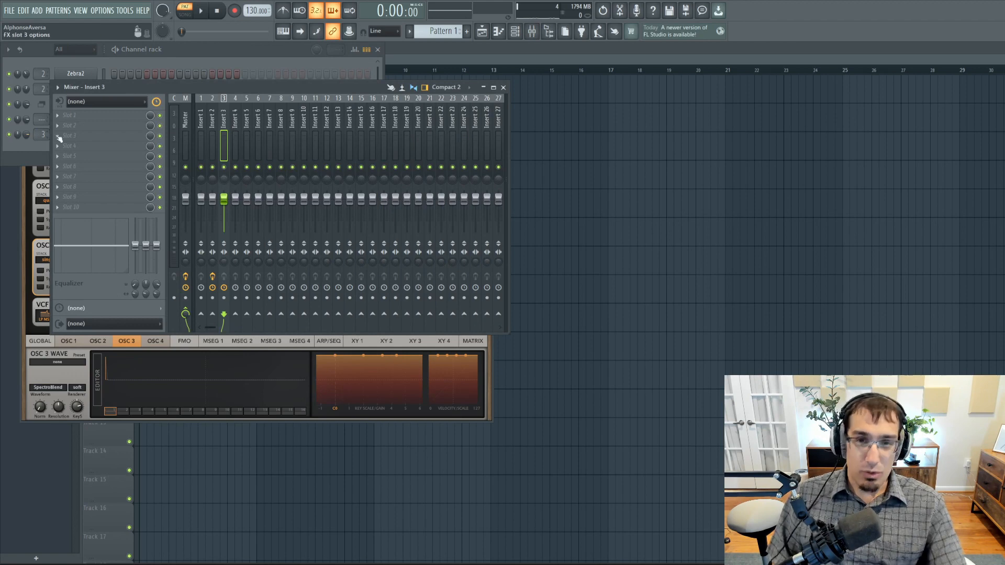
click(82, 157)
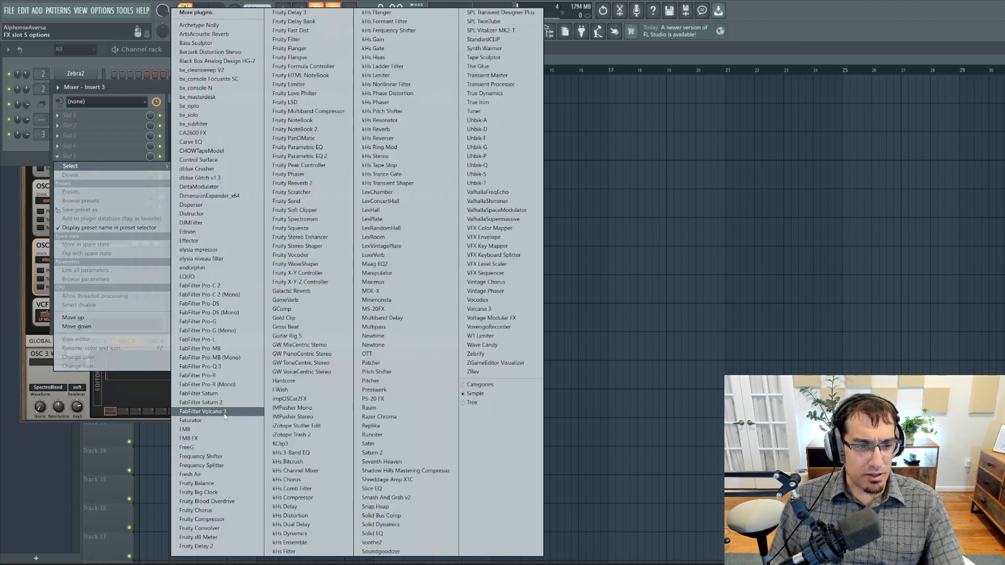
click(222, 441)
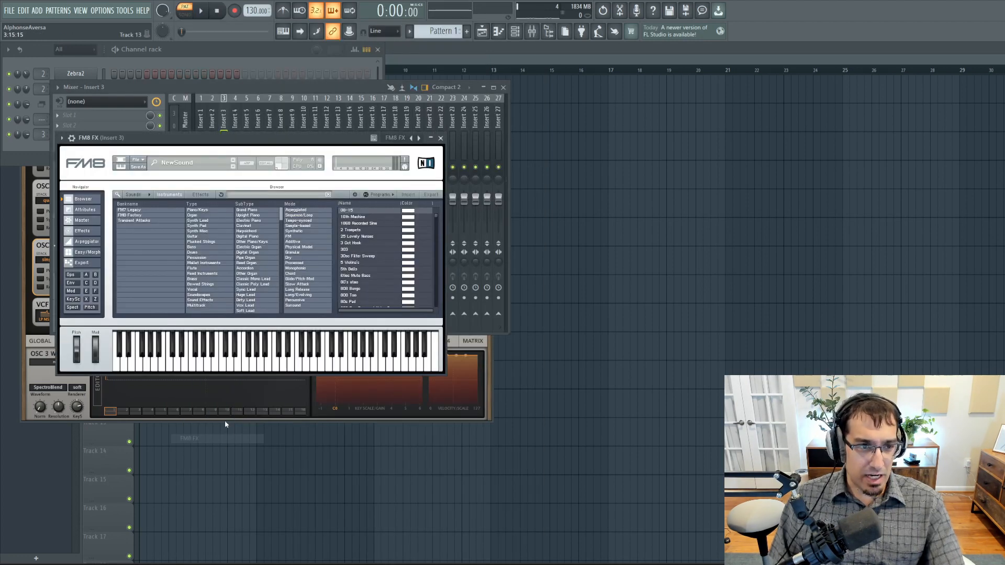
Step: In the FM8 FX matrix, route the audio input operator to the output and switch off operator F
click(83, 275)
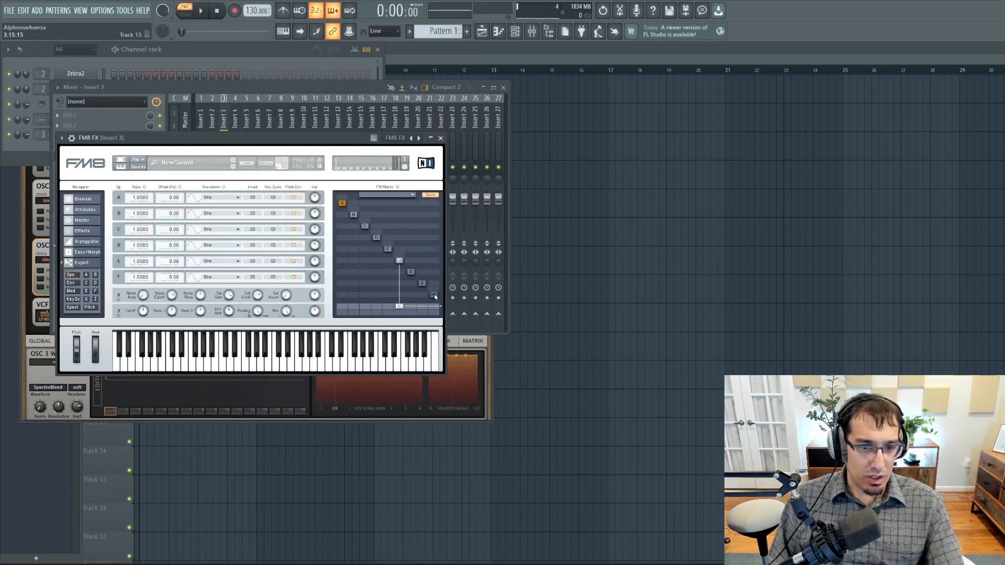
drag(436, 297, 434, 307)
click(400, 262)
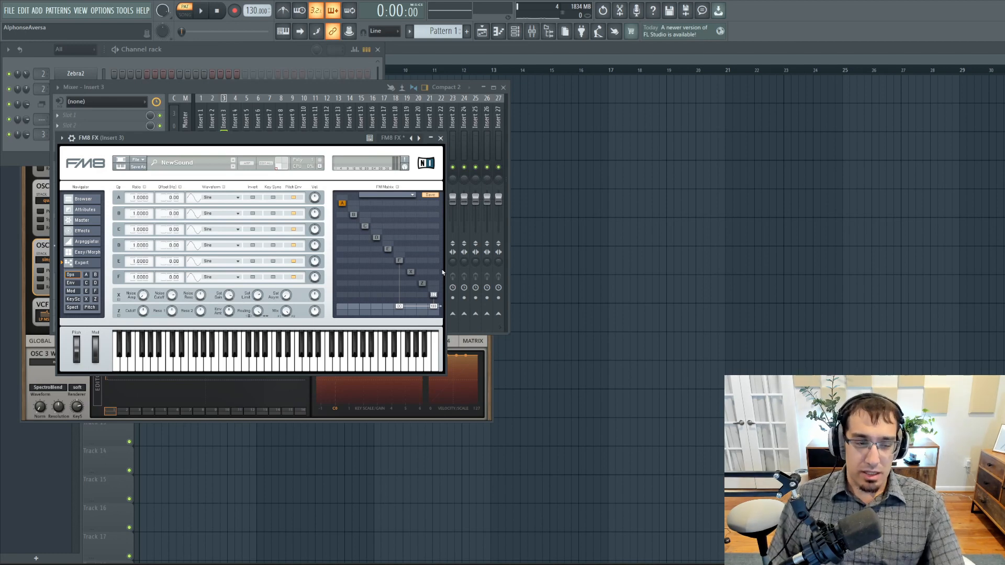
Step: Enable the PsycheDelay effect in FM8 FX, raise its pitch and adjust its dry/wet balance
click(81, 231)
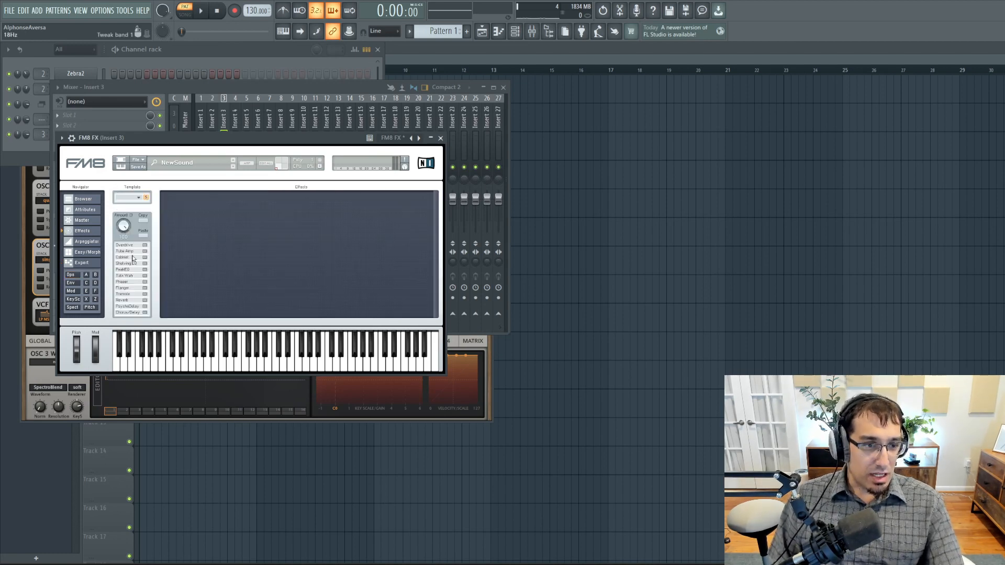
click(145, 307)
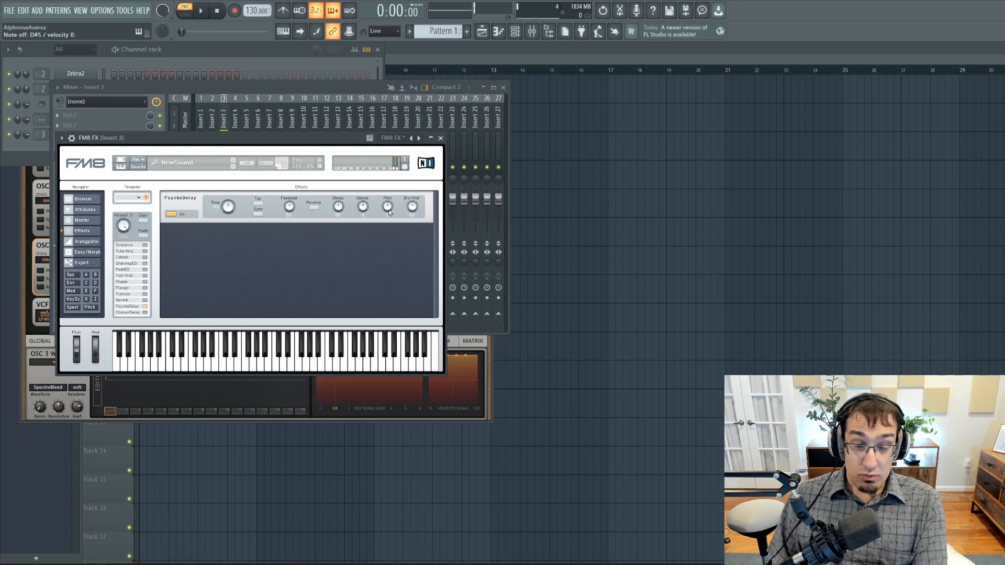
drag(389, 209, 415, 124)
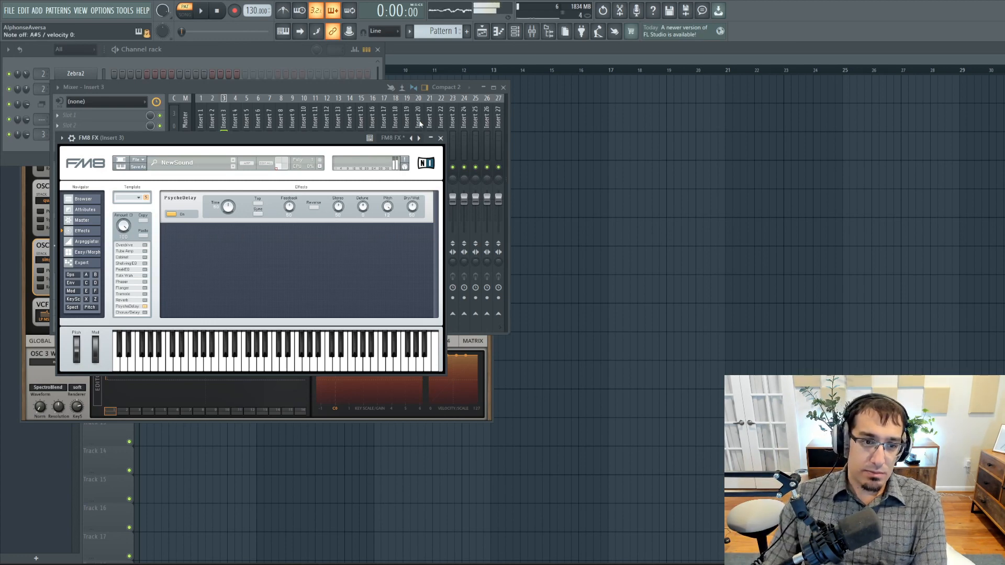
drag(413, 207, 413, 214)
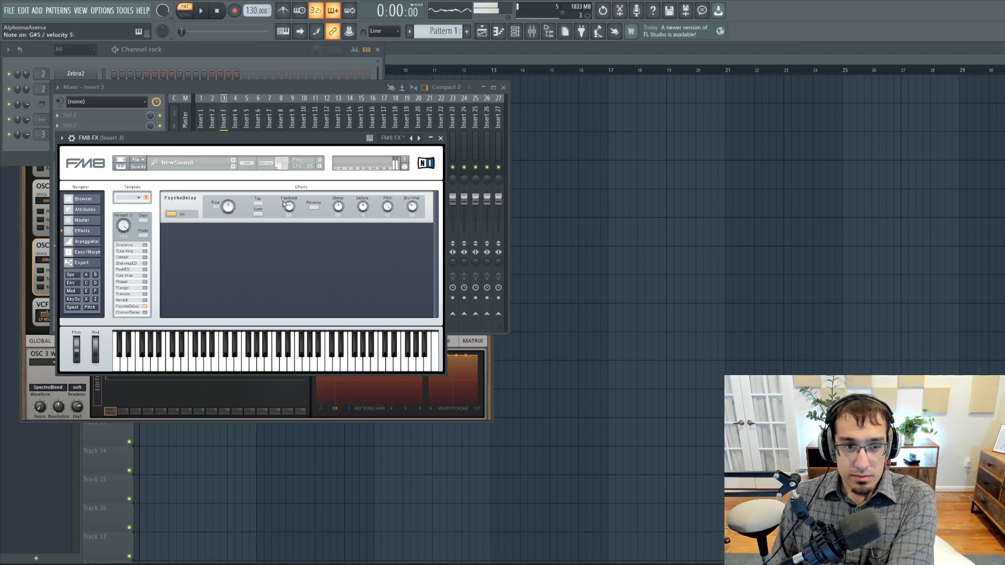
Step: Adjust the PsycheDelay feedback to about 71
mouse_move(283, 203)
mouse_down()
mouse_move(296, 206)
mouse_move(295, 219)
mouse_up()
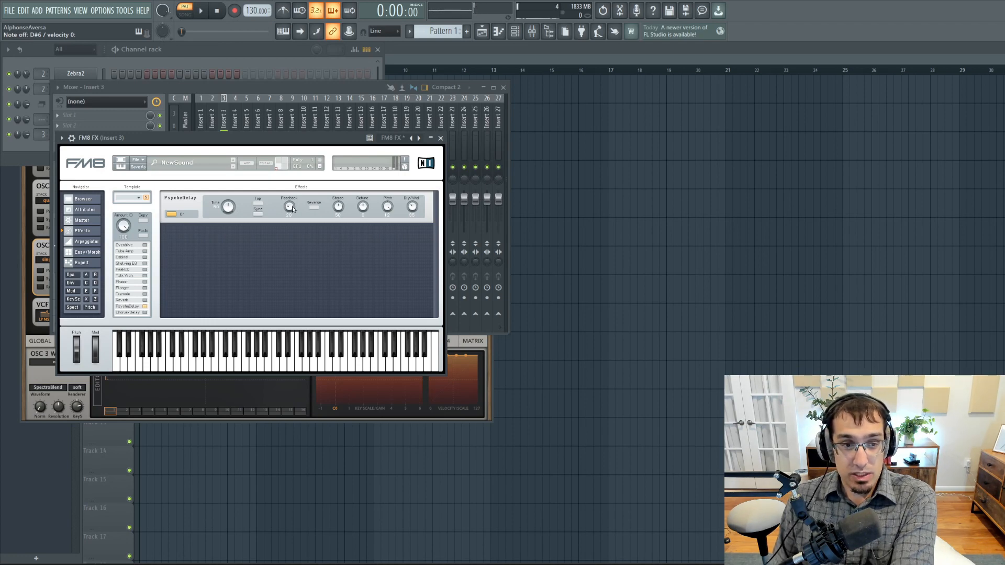
drag(291, 208, 295, 194)
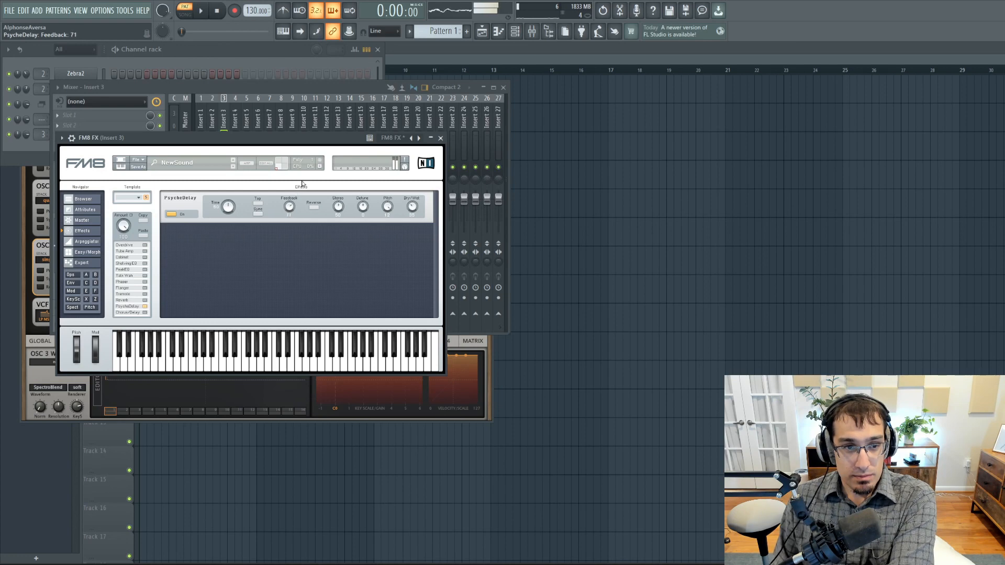
drag(302, 181, 302, 191)
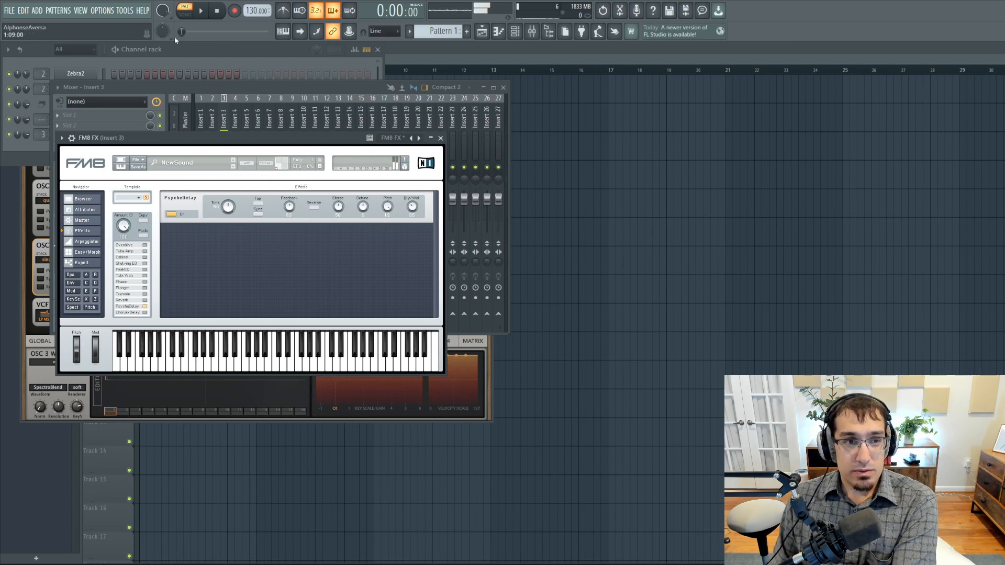
Step: Turn on reverse for PsycheDelay, shorten its delay time to 30 and reduce its dry/wet to 20
click(313, 207)
drag(228, 209, 229, 214)
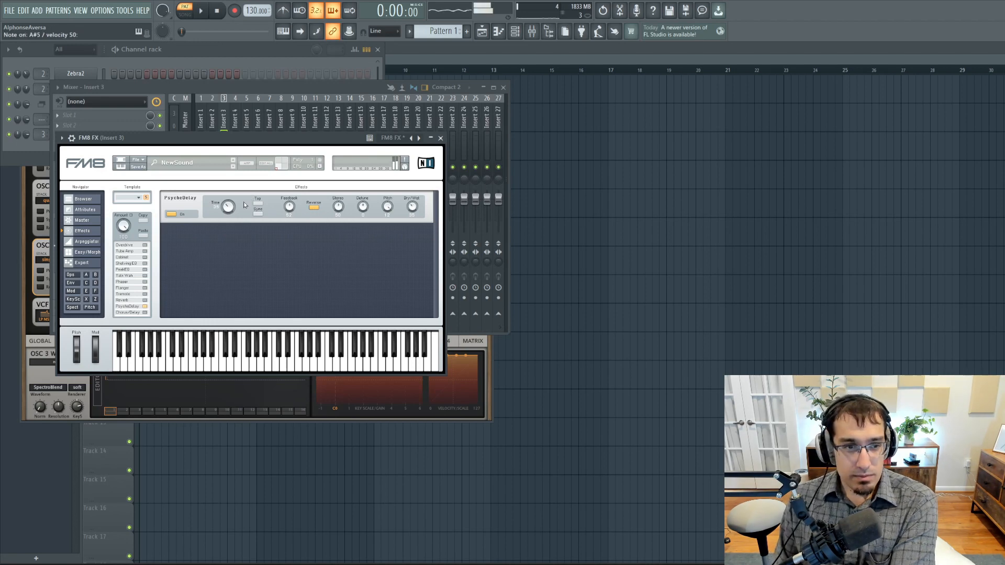
drag(232, 211, 232, 216)
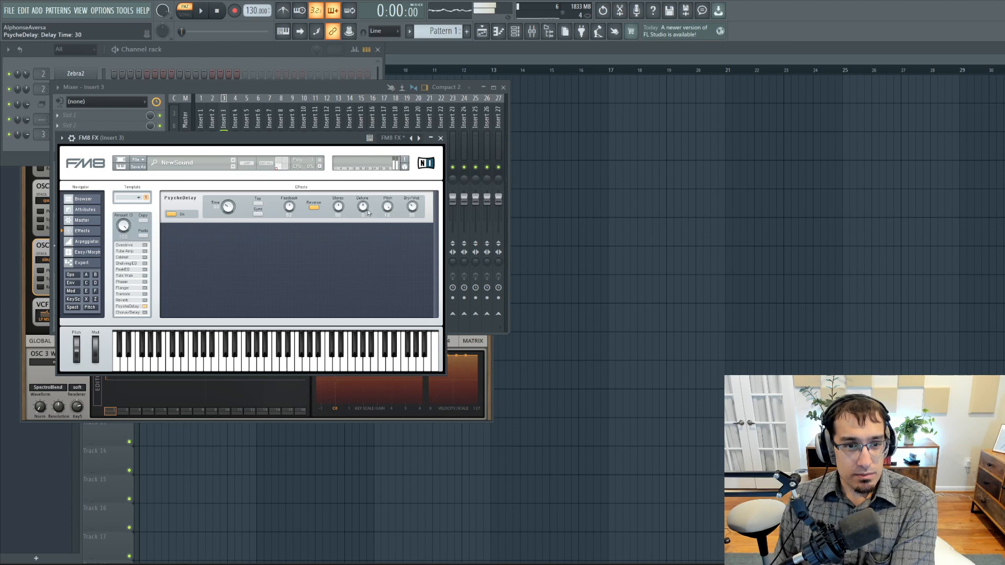
drag(414, 209, 413, 212)
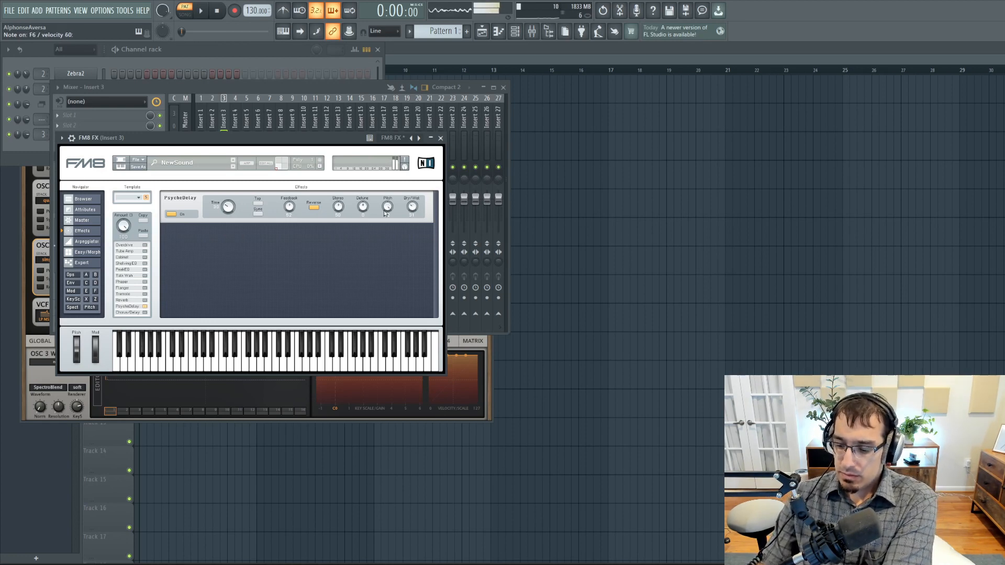
drag(413, 207, 416, 216)
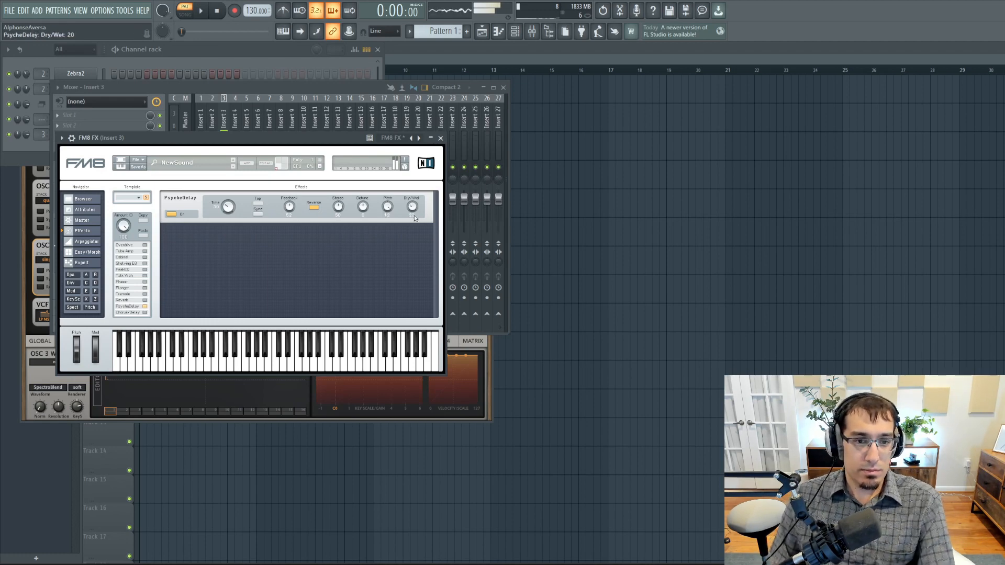
Step: Load ValhallaSupermassive in effect slot 7 of mixer Insert 3
click(223, 97)
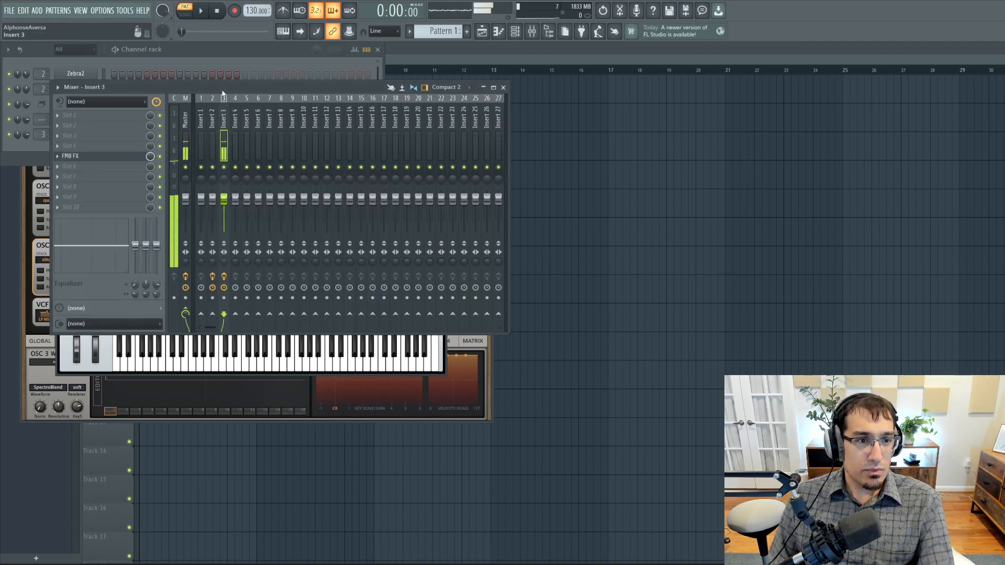
click(94, 177)
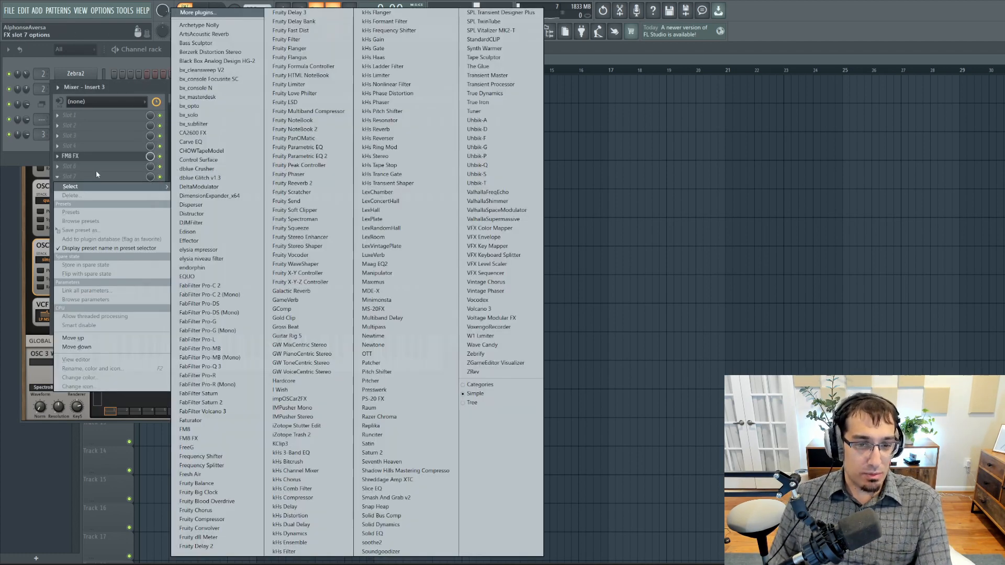
click(492, 219)
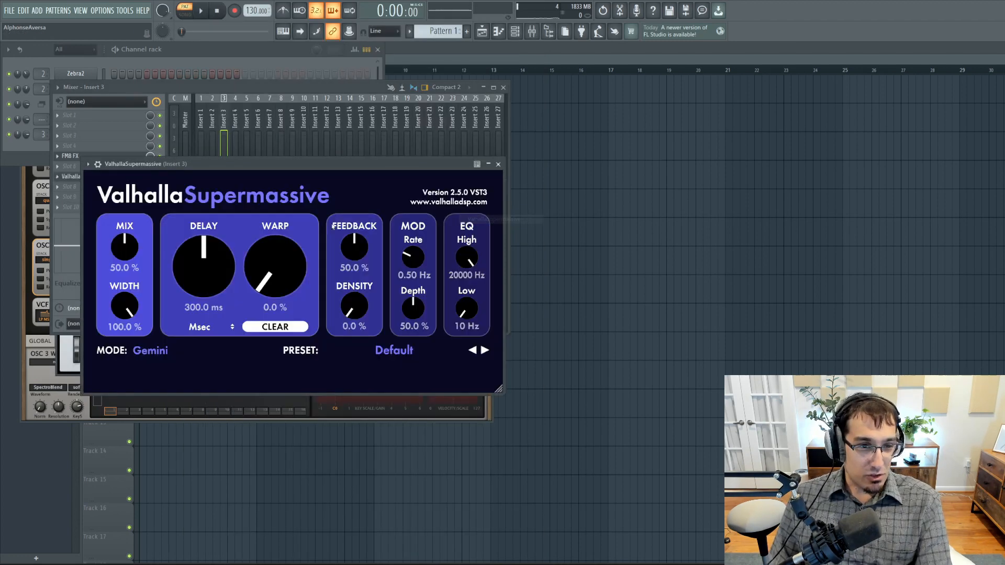
Step: Choose the large reverb preset CygnusX1 in ValhallaSupermassive and lower the mix to 39.7%
click(377, 350)
mouse_move(388, 486)
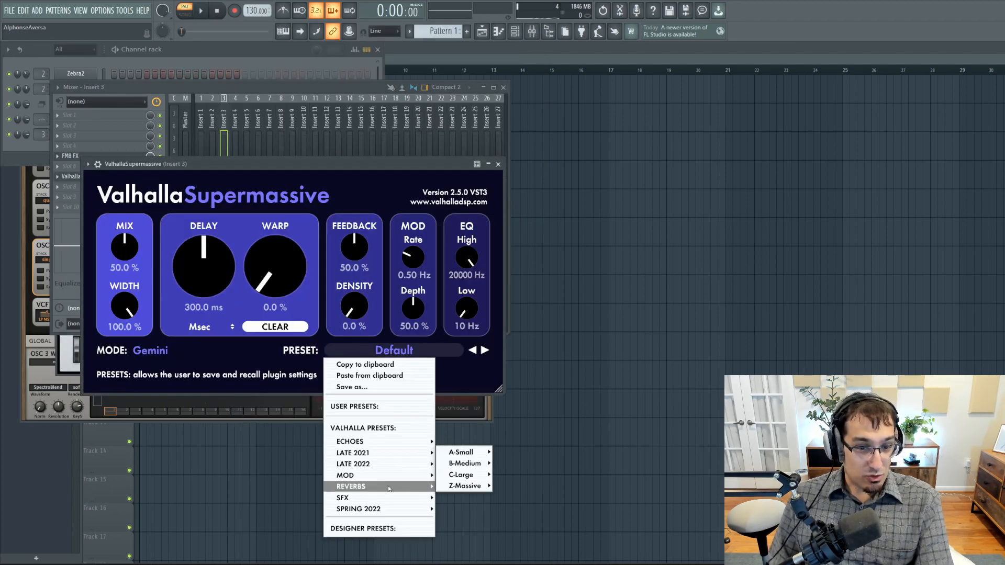
mouse_move(474, 475)
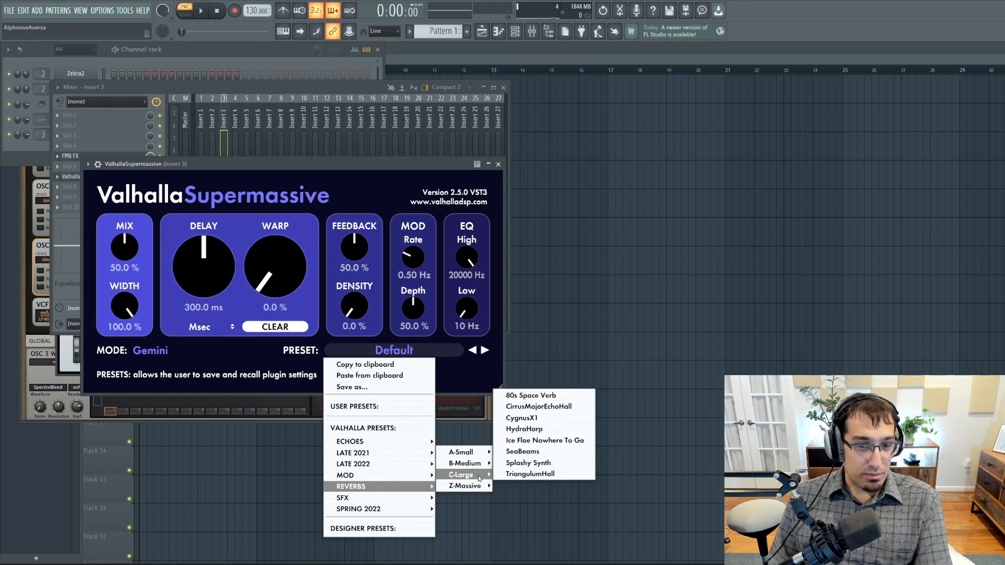
click(545, 418)
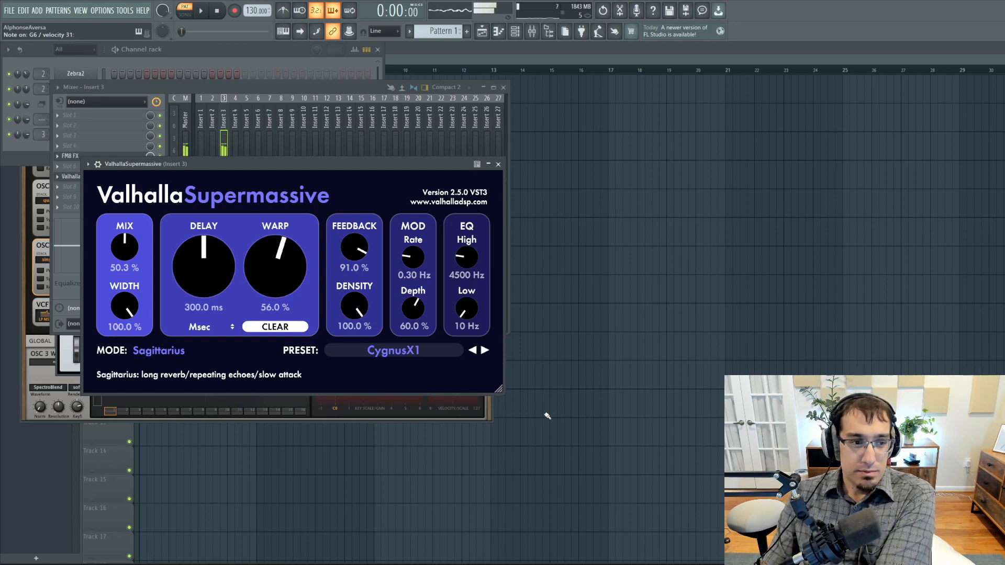
drag(124, 248, 165, 259)
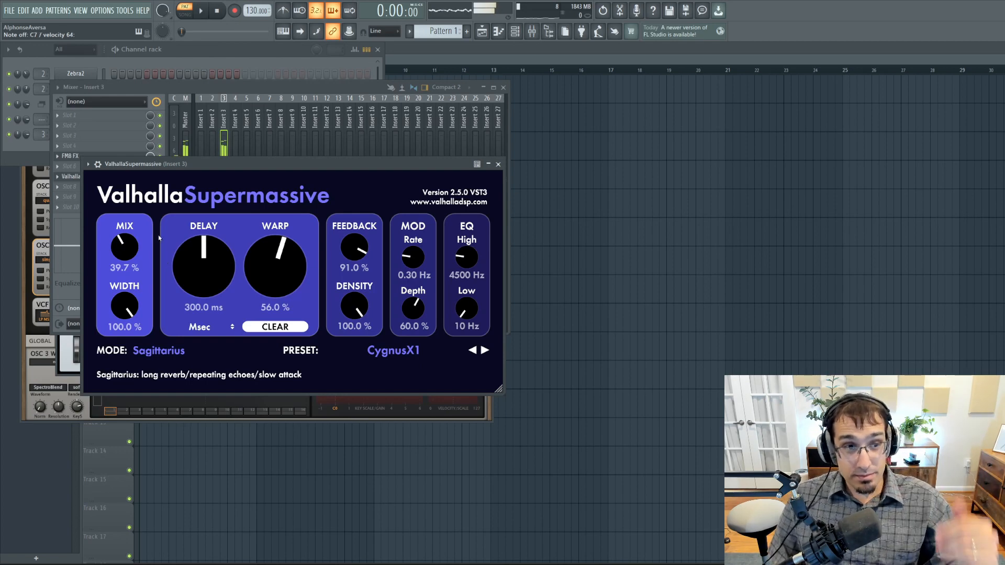
Step: Reopen the Zebra2 #3 instrument and add OSC4 in the third lane of the synth grid
click(258, 60)
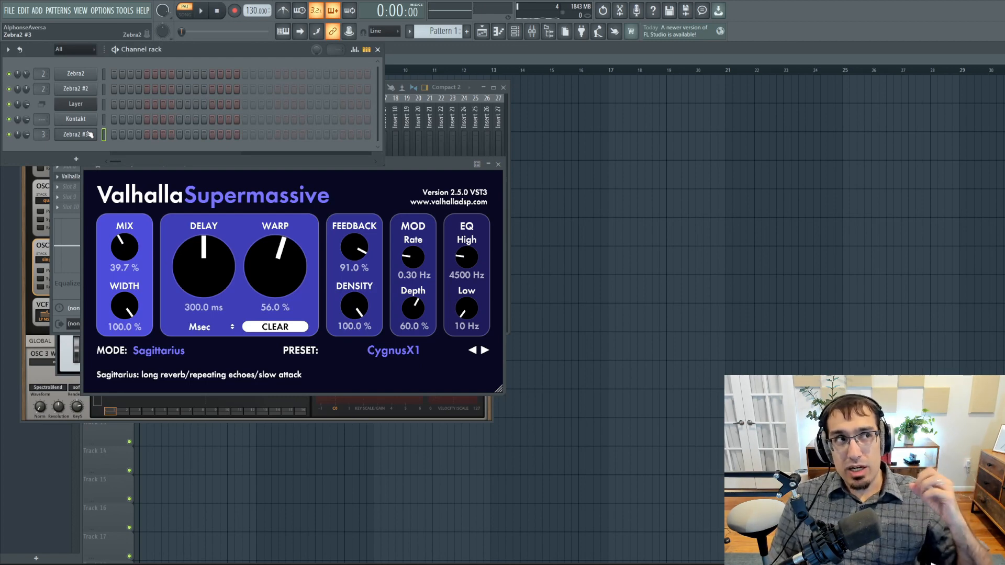
click(74, 134)
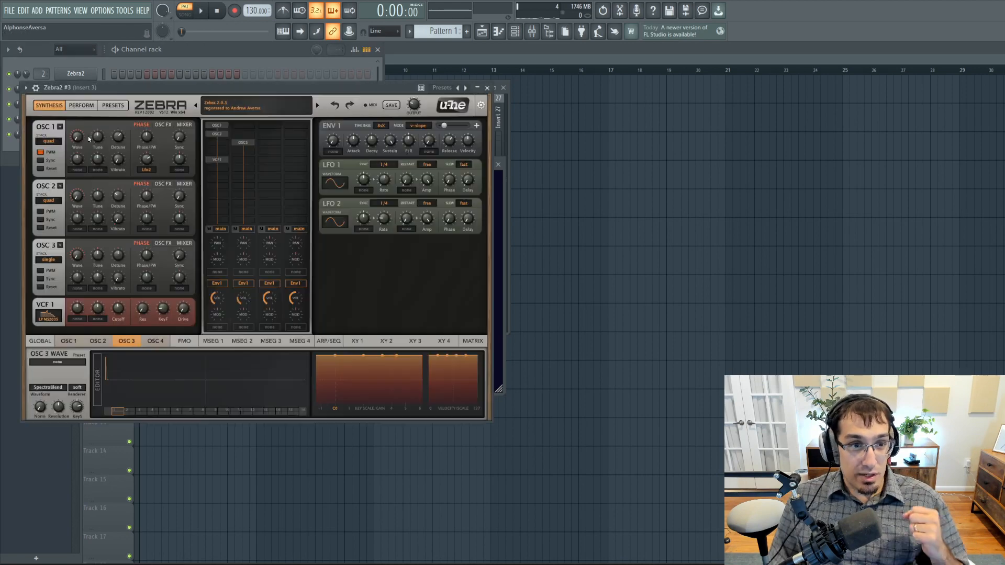
click(268, 140)
click(287, 174)
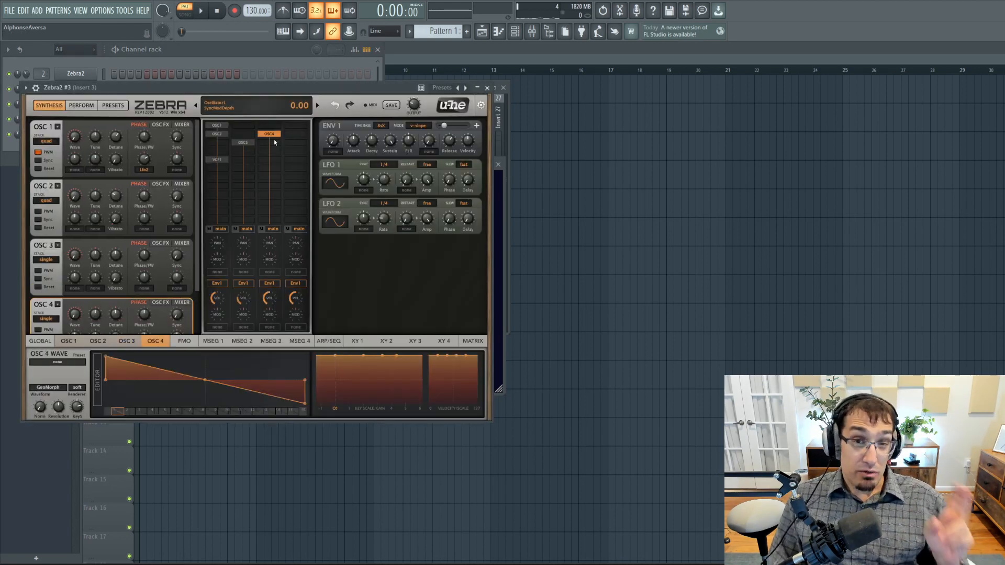
Step: Set OSC 4's waveform to SpectroBlend and draw a few low harmonics in its wave editor
click(55, 388)
click(78, 425)
click(130, 370)
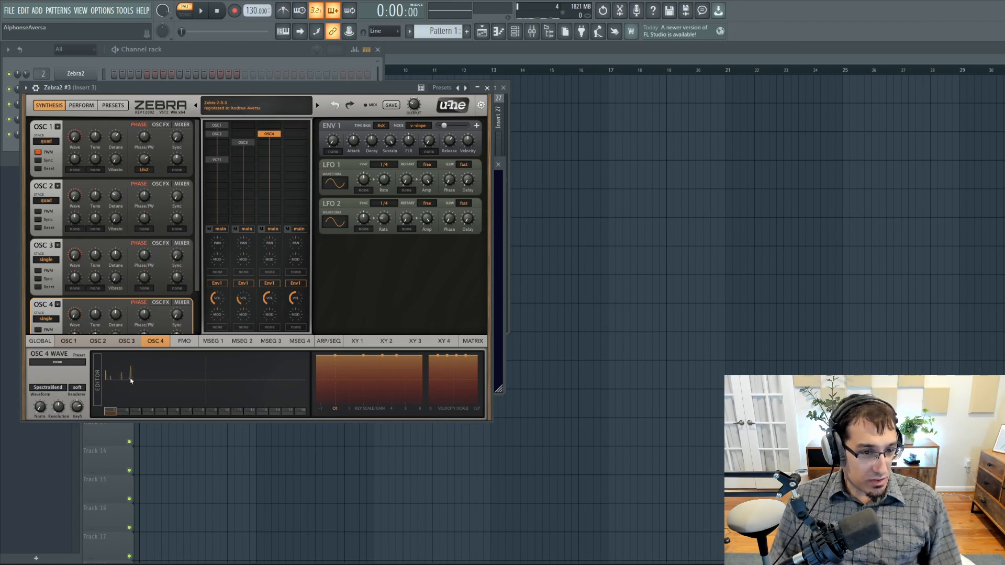
Step: Bring the third lane's volume up from zero and draw one higher harmonic in the OSC 4 wave
drag(269, 298, 268, 341)
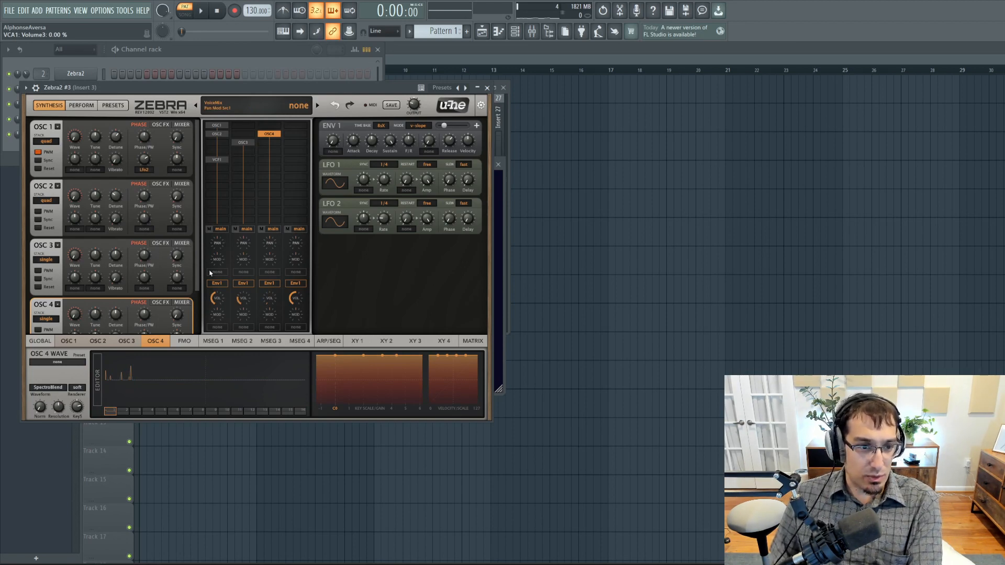
scroll(198, 270, down, 2)
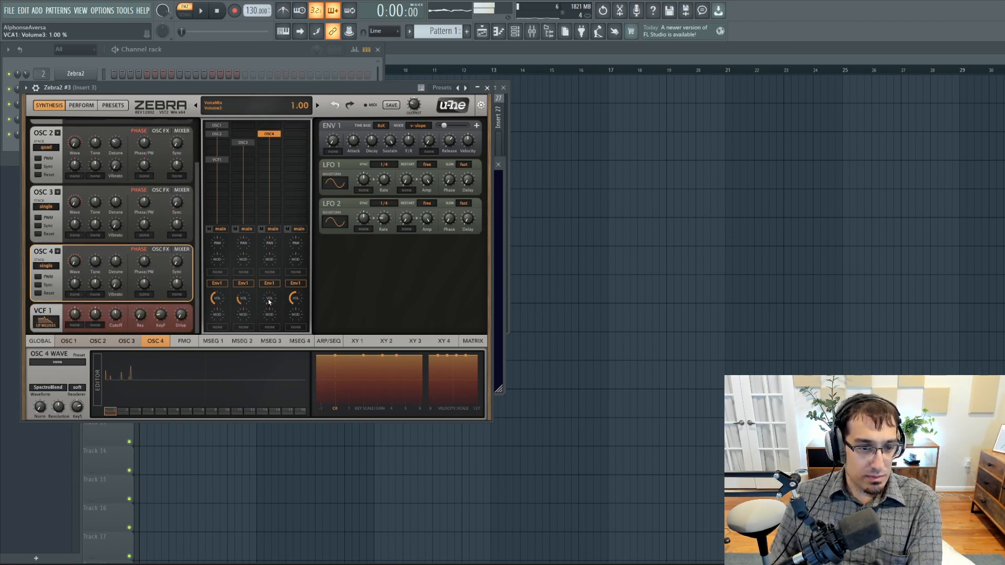
drag(270, 300, 280, 265)
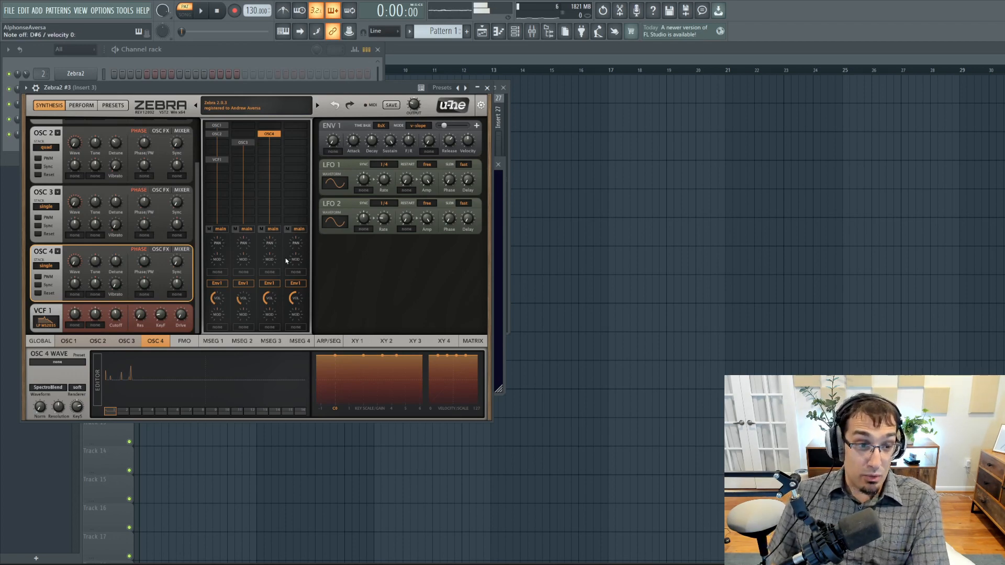
click(155, 365)
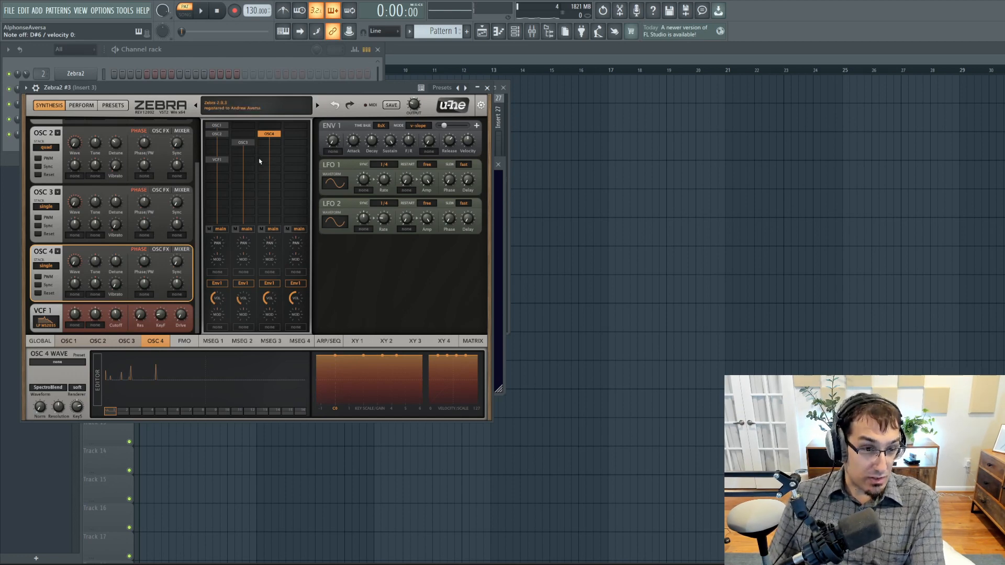
Step: Insert VCF2 below OSC4 in the third lane and lower its cutoff to 77
click(278, 163)
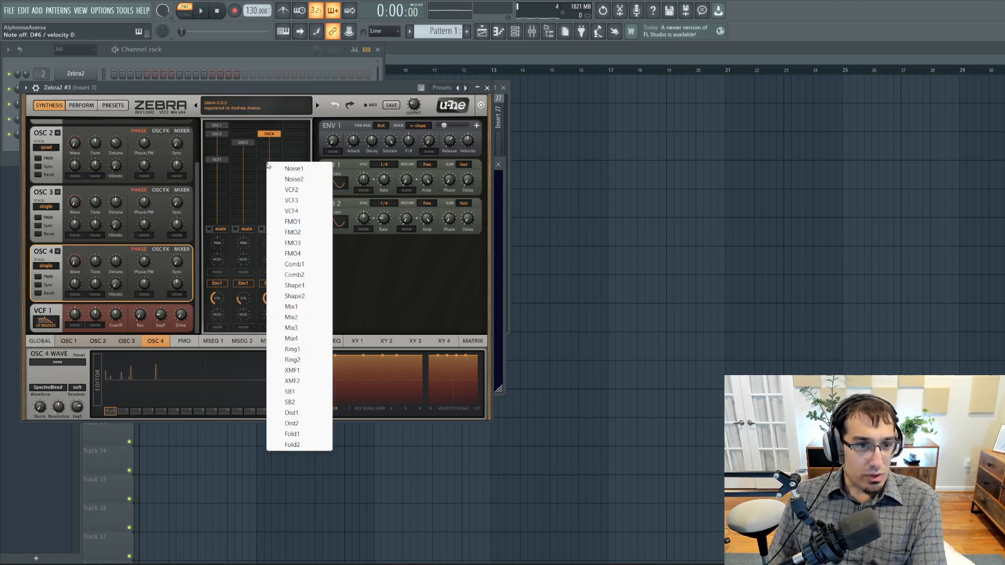
click(289, 190)
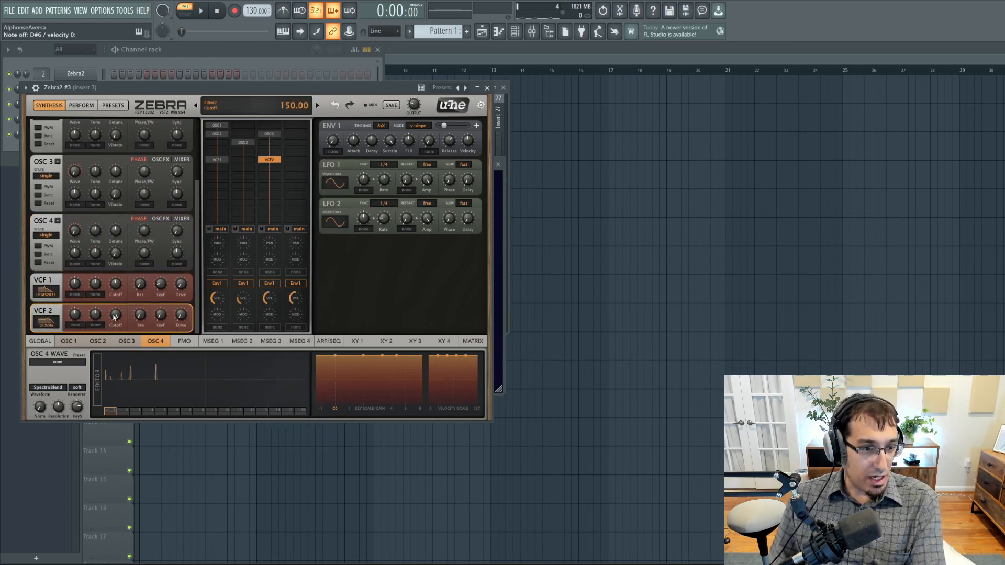
drag(115, 318, 117, 349)
Step: Modulate VCF 2's cutoff with LfoG1 at a depth of 34
click(79, 327)
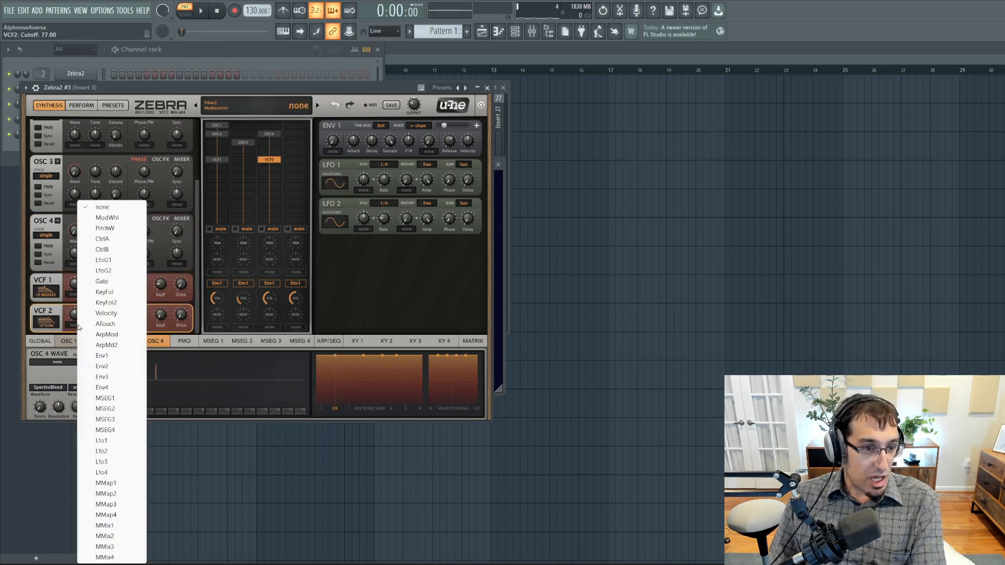
click(111, 259)
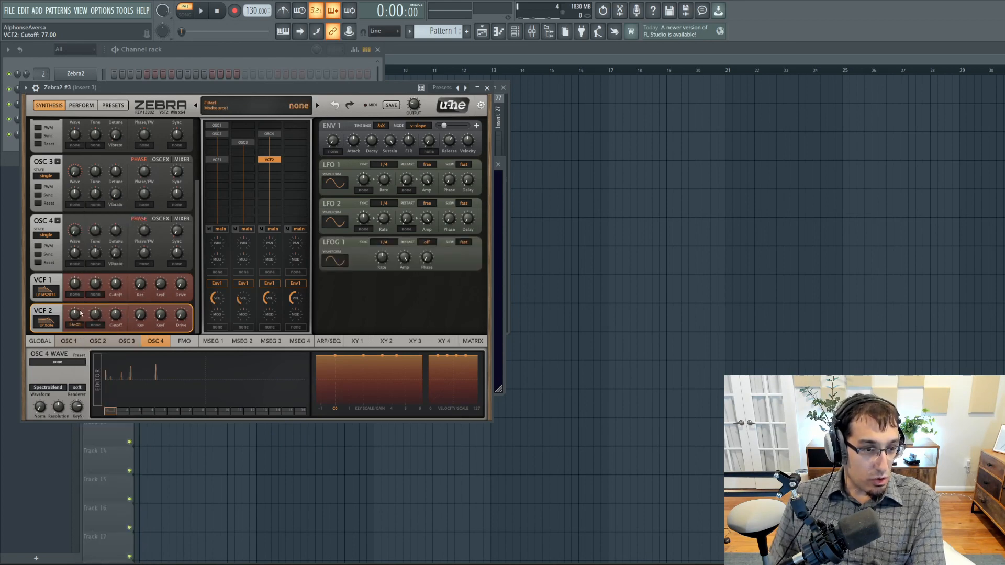
scroll(76, 314, up, 3)
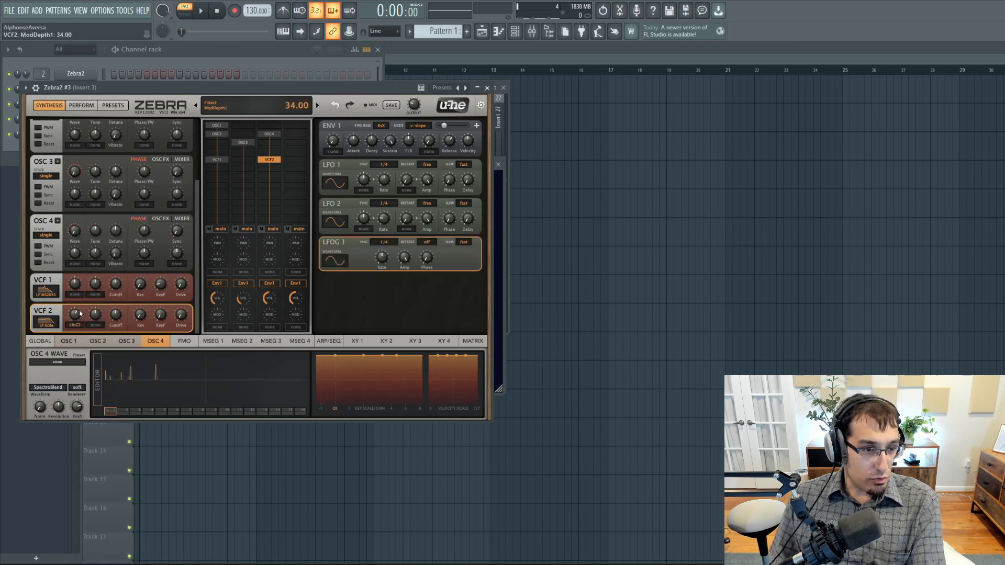
Step: Mute the first two lanes to isolate OSC 4 and set VCF 2's cutoff to 83
click(209, 230)
click(235, 230)
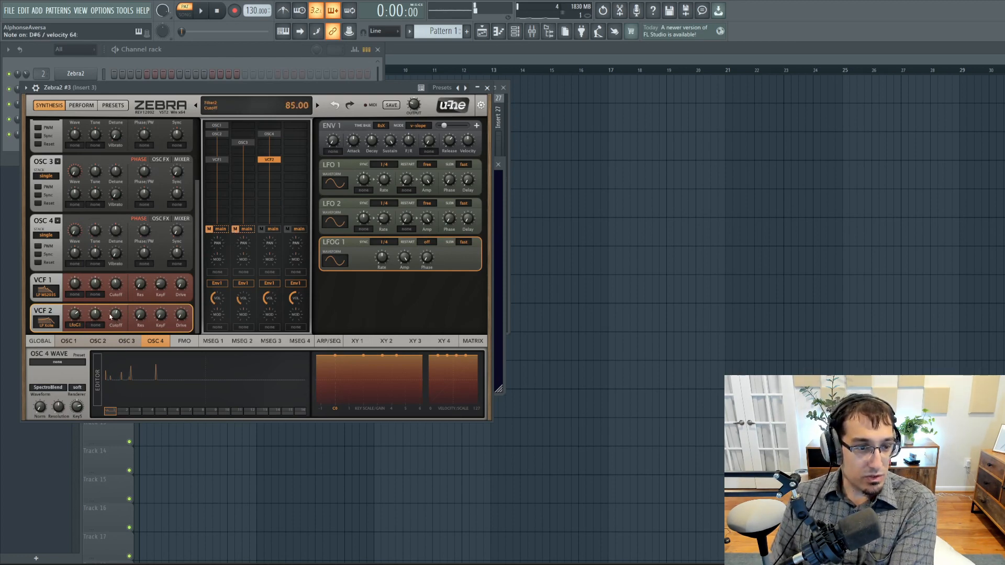
scroll(119, 316, down, 2)
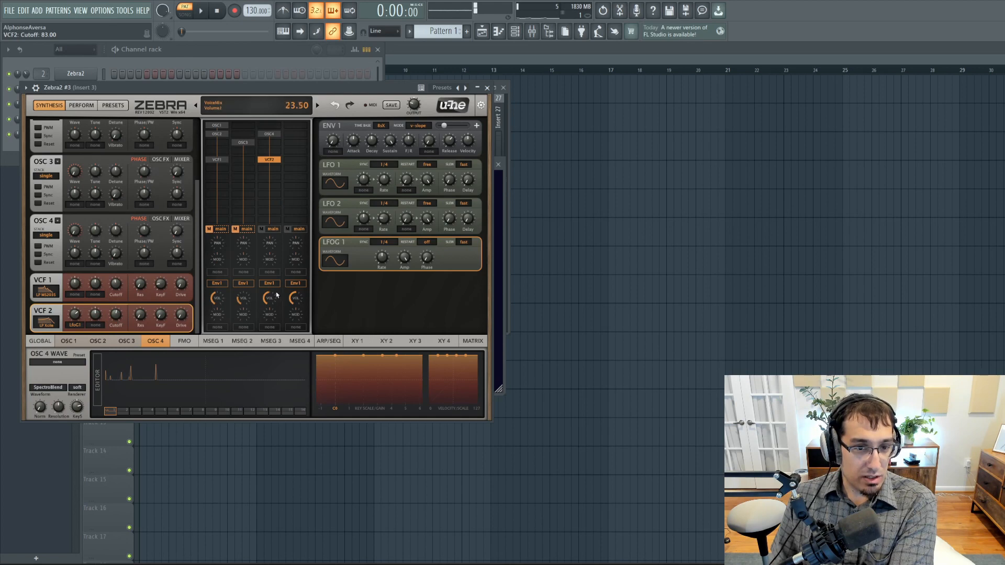
Step: Sync LFOG 1 to 2/1 and adjust VCF 2 with a modulation depth of 50 and a little resonance
click(384, 242)
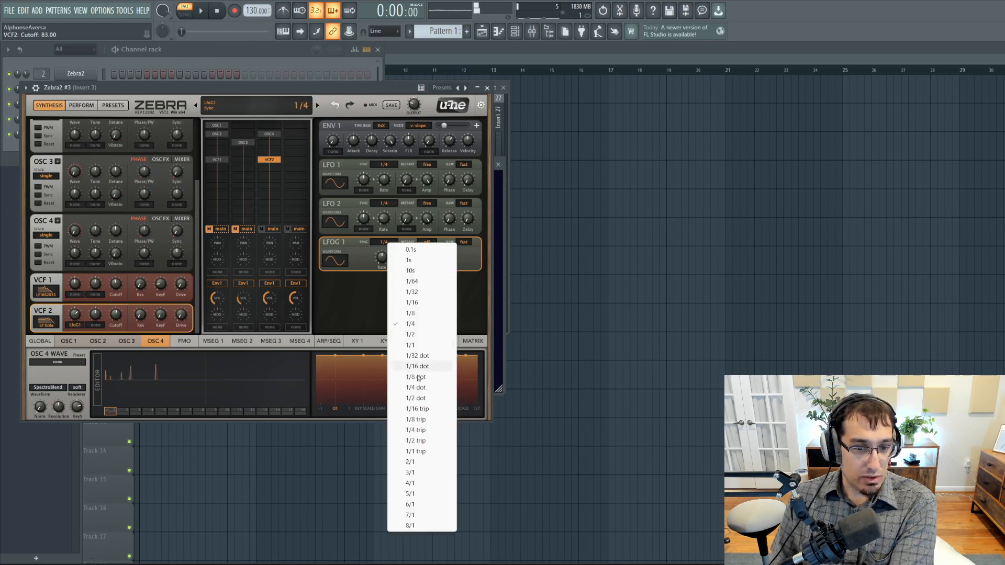
click(415, 466)
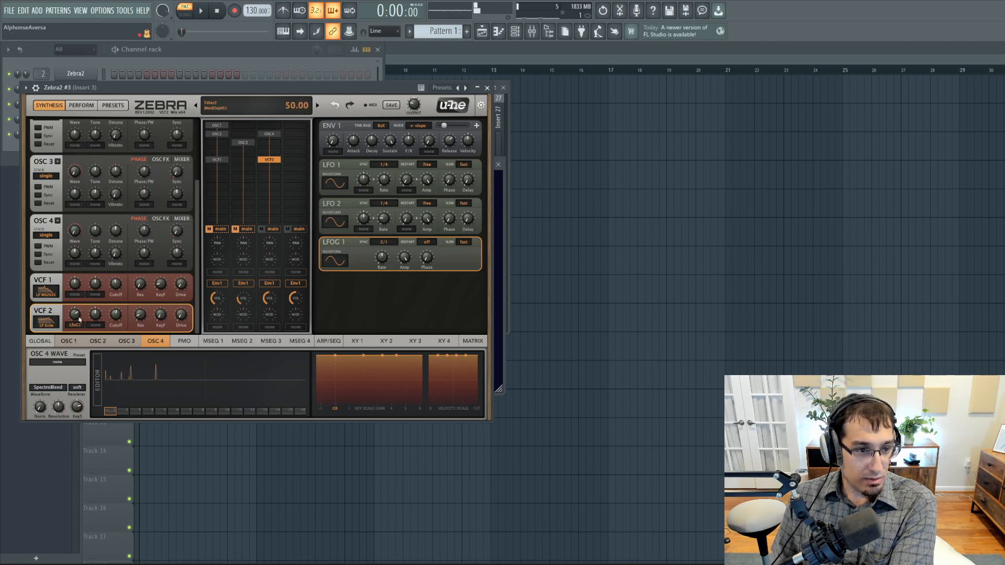
drag(142, 315, 142, 317)
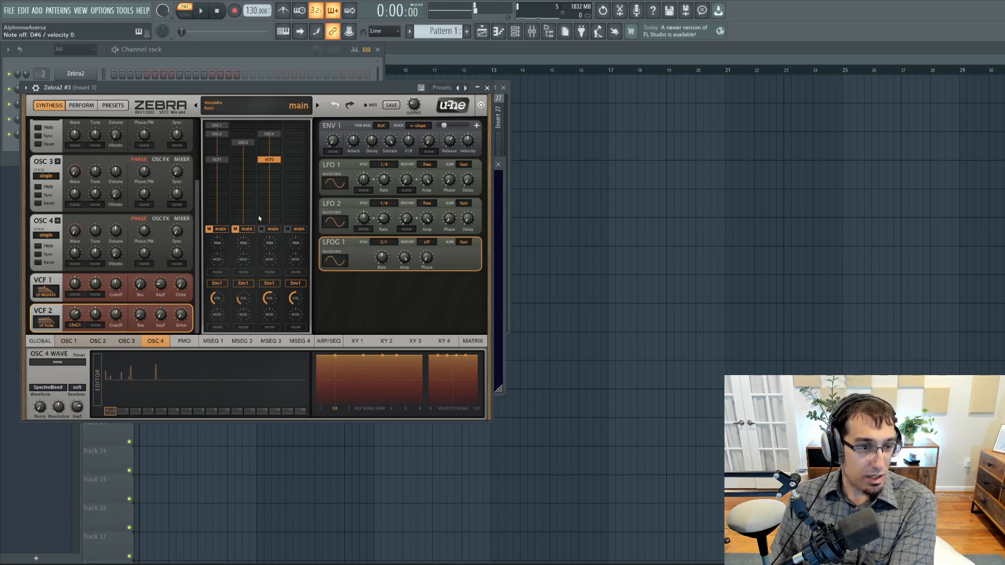
Step: Assign the Turbulence spectral effect to OSC 4's first effect slot
click(160, 218)
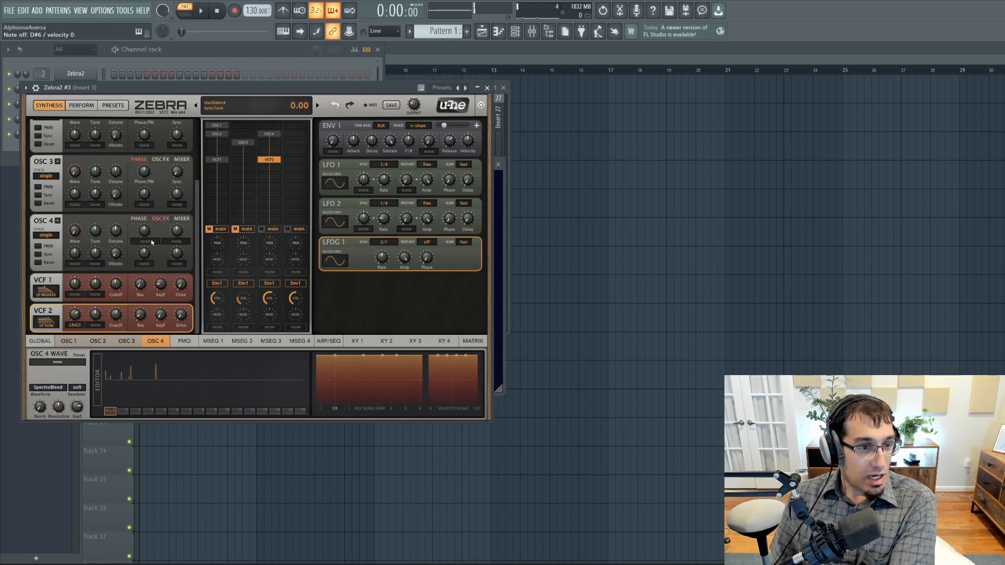
click(146, 247)
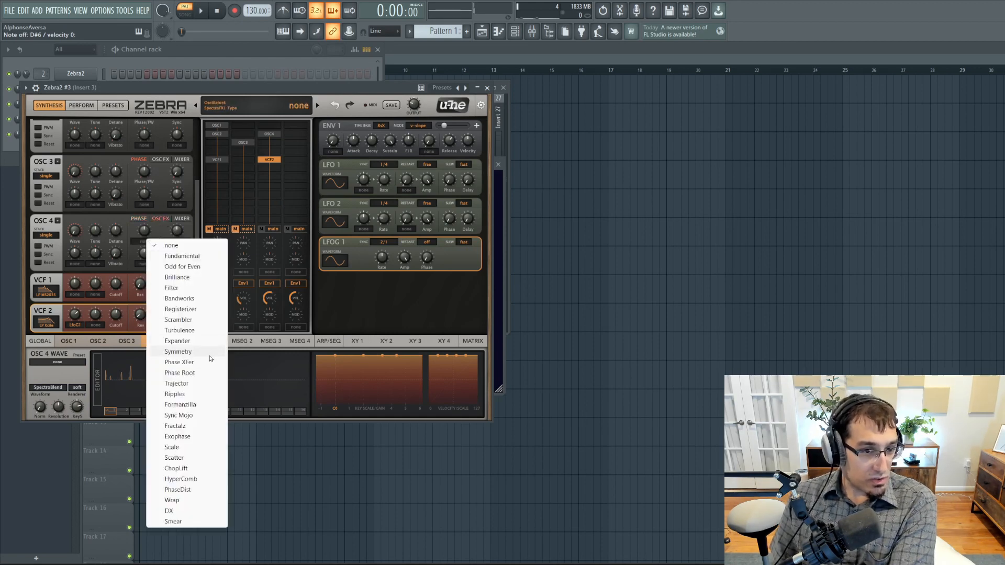
click(181, 331)
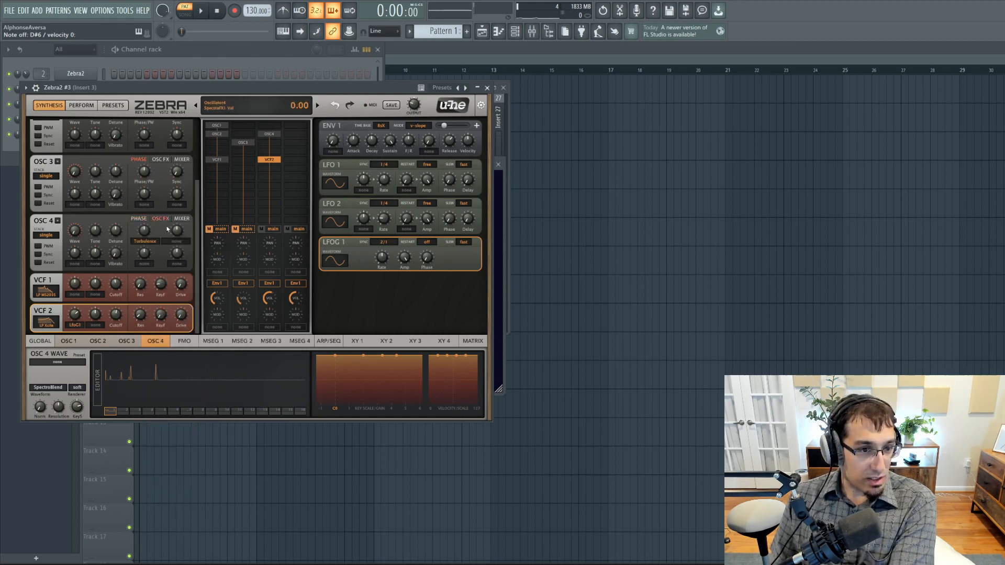
Step: Unmute the first two lanes and raise OSC 4's Turbulence amount to about 64%
click(235, 229)
click(209, 229)
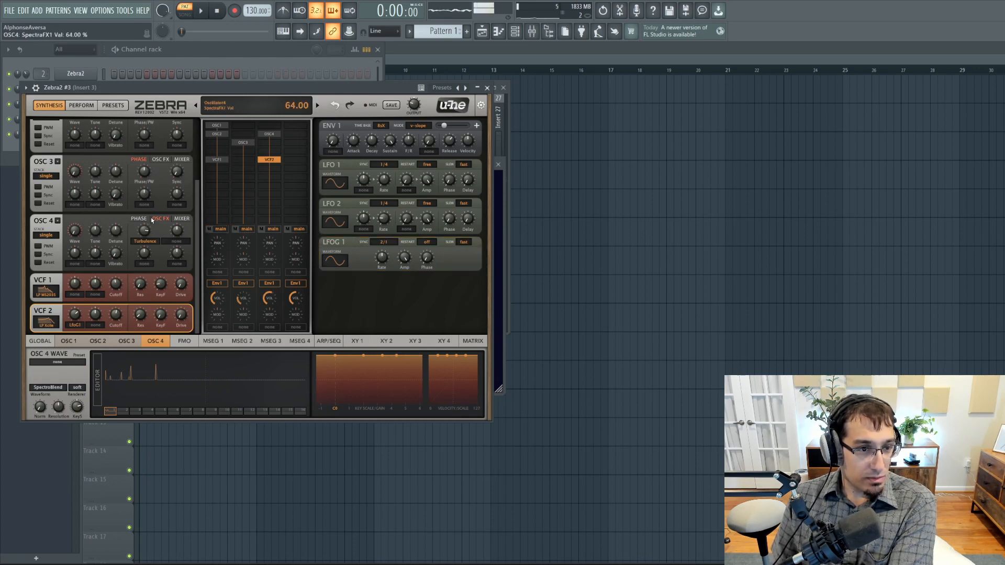
drag(152, 216, 156, 215)
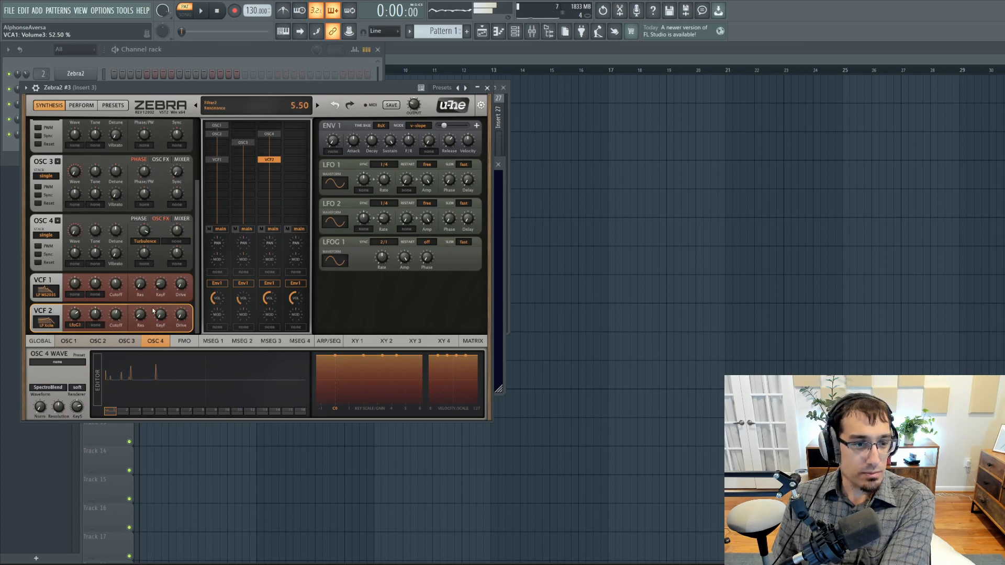
Step: Speed up LFOG 1's sync to 1/4, reduce VCF 2's modulation depth to 16 and raise its cutoff to about 107
click(388, 242)
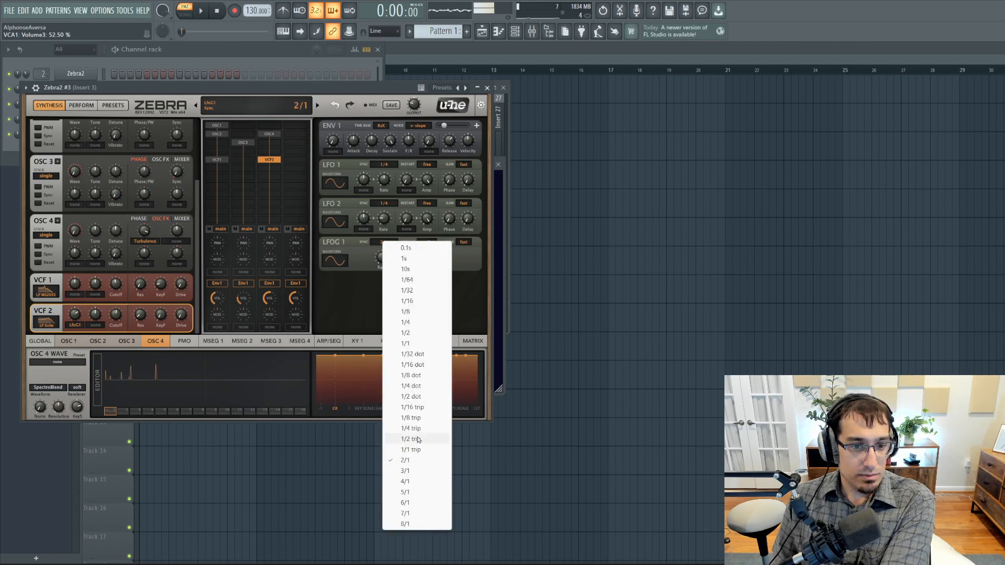
click(409, 343)
click(388, 243)
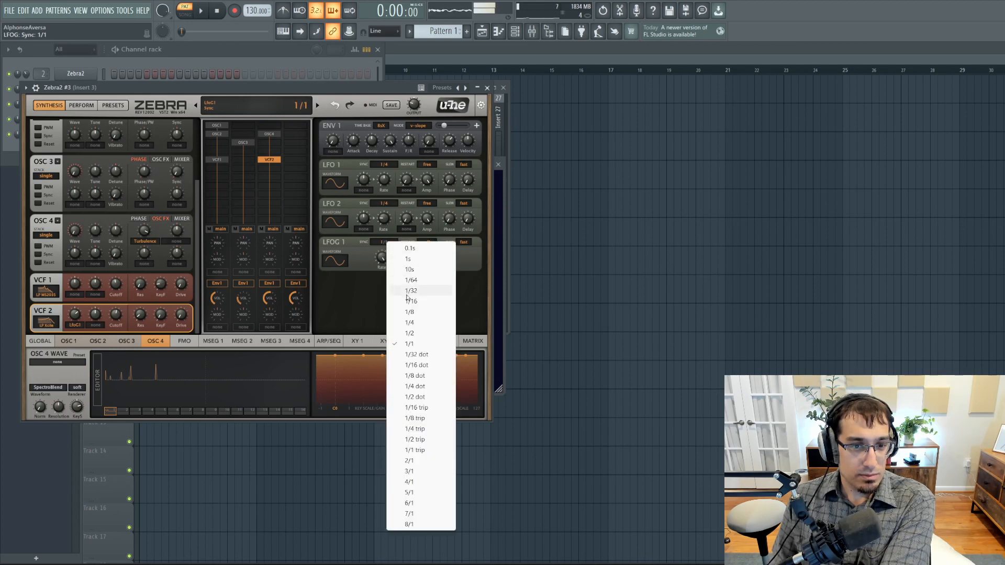
click(418, 322)
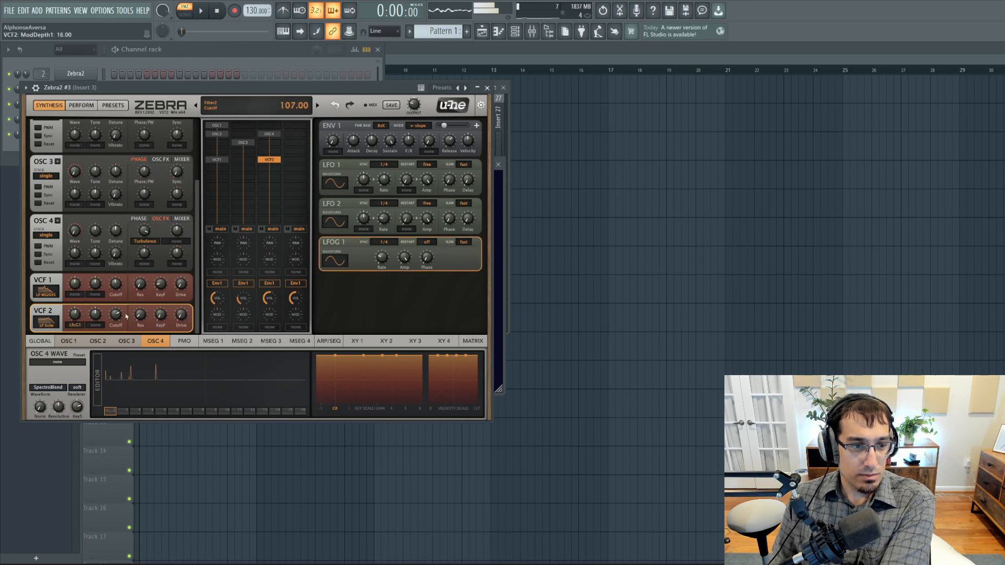
drag(126, 310, 125, 308)
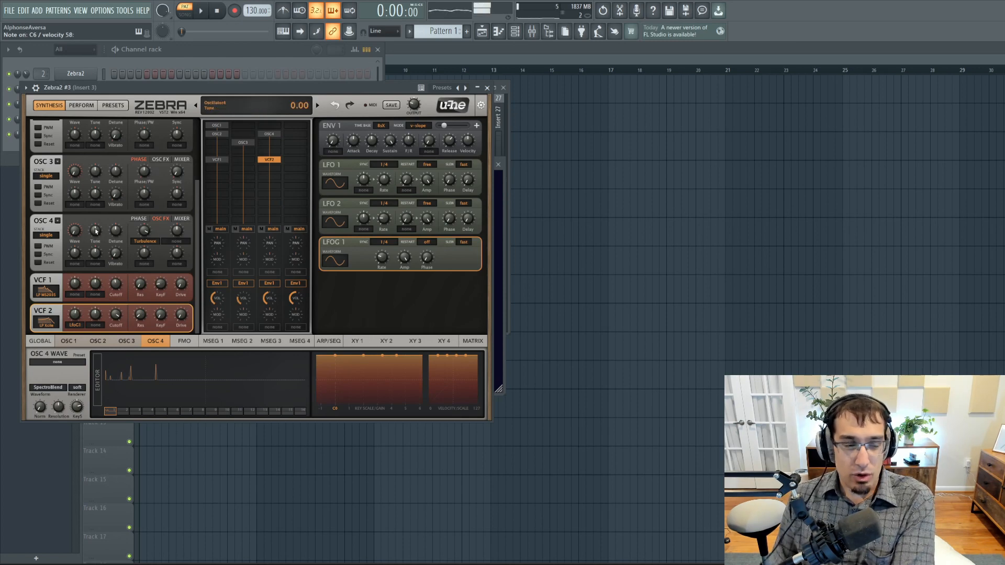
Step: Adjust OSC 4's tuning and slightly lower the third lane's volume to blend it into the pad
drag(96, 231, 100, 227)
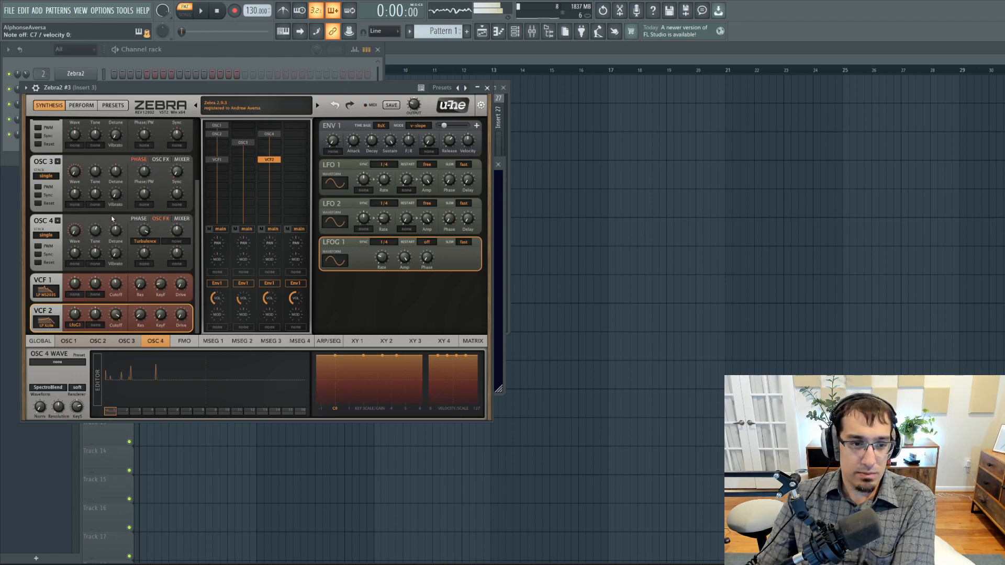
drag(269, 299, 267, 311)
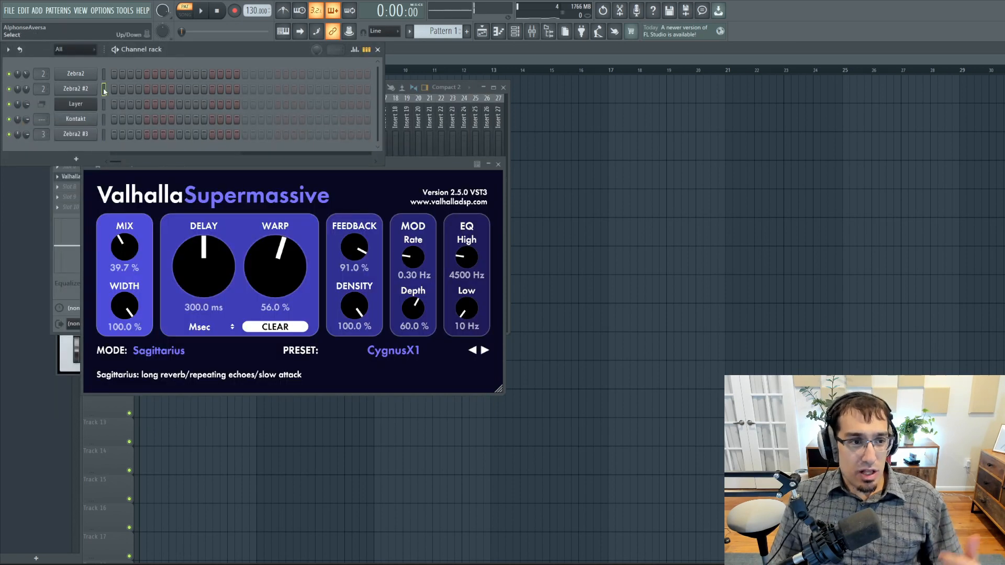
Step: Open the Zebra2 #2 instrument and step through OSC 1's wavetable frames up to slot 8
click(93, 95)
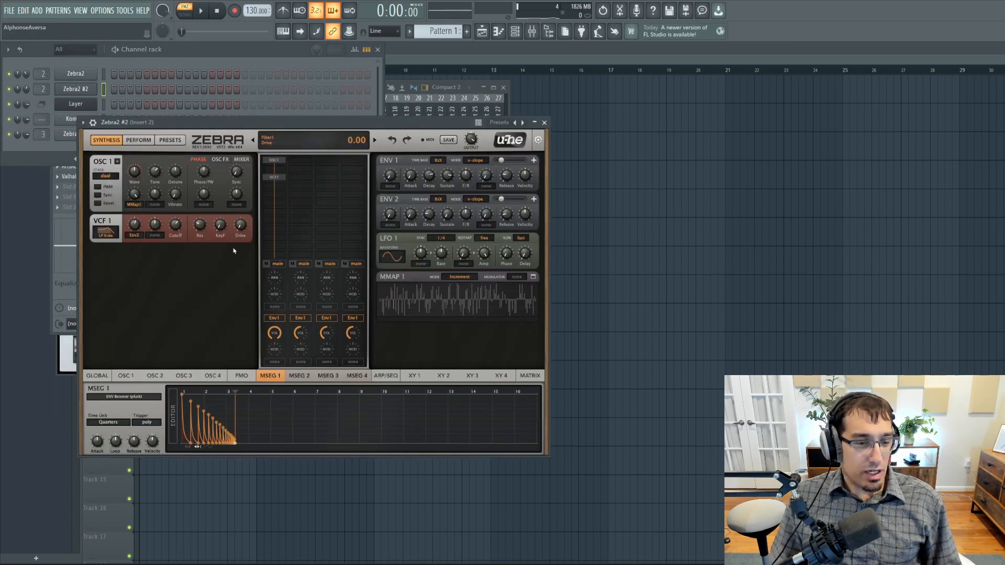
click(125, 375)
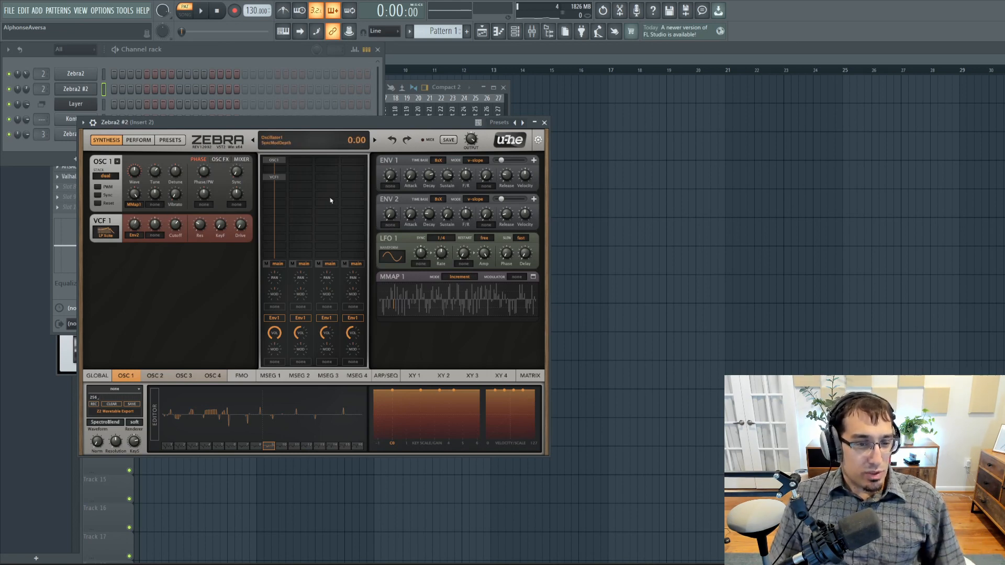
drag(169, 449, 256, 449)
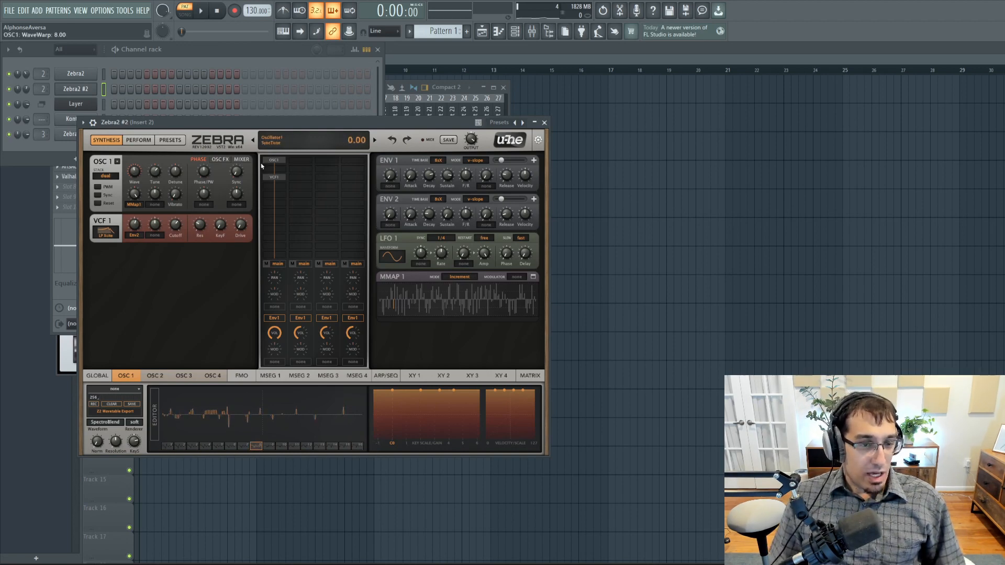
Step: Show OSC 1's mixer settings and the MSEG 1 envelope, and raise VCF 1's cutoff
click(242, 160)
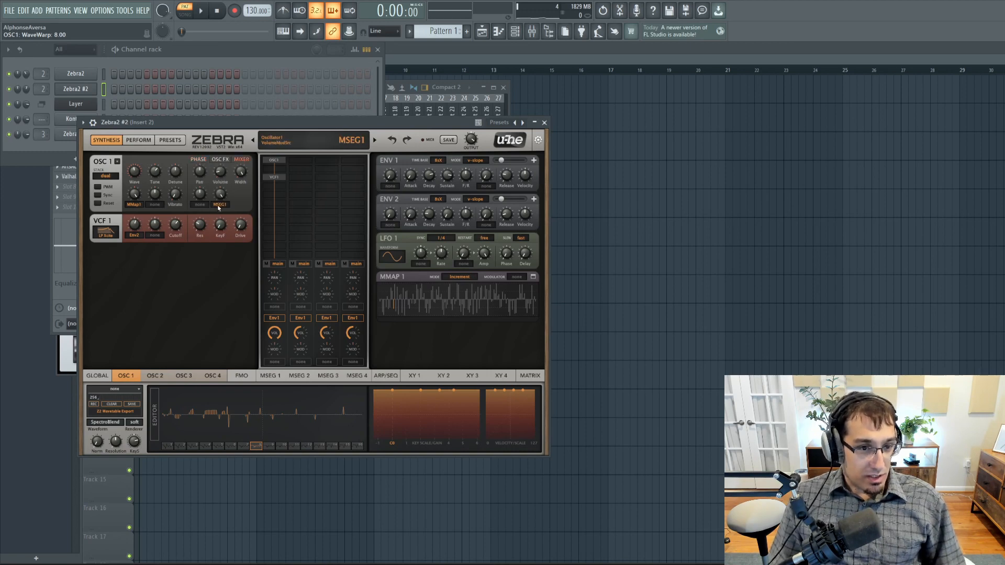
click(270, 379)
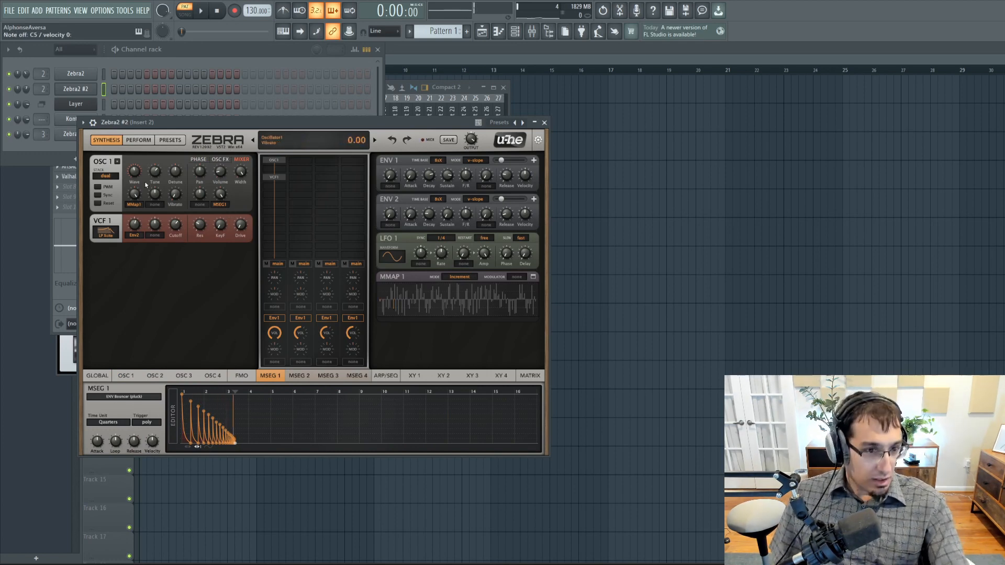
drag(179, 228, 187, 199)
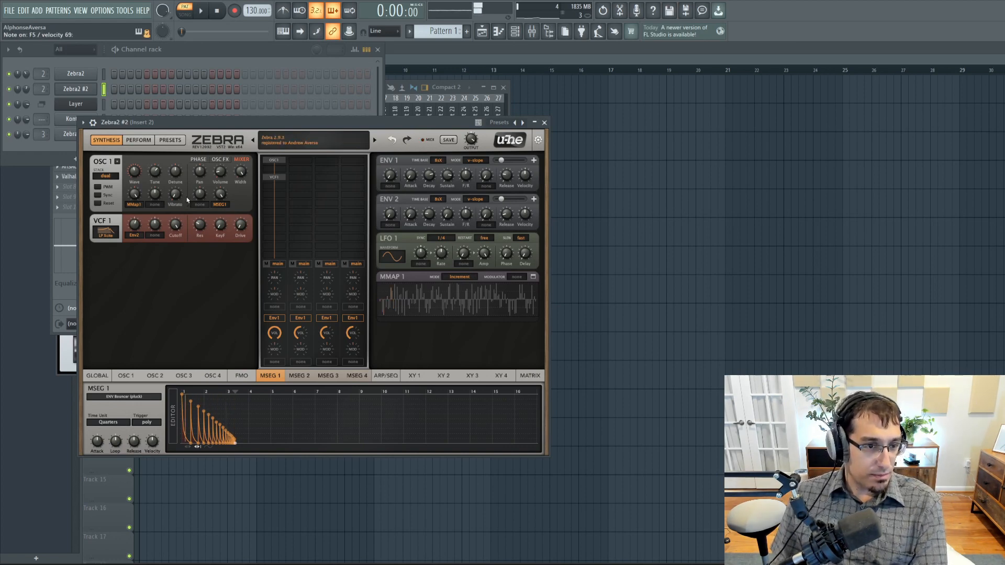
Step: Add a new Zebra2 instrument to the project and lower its main output to 30
click(223, 52)
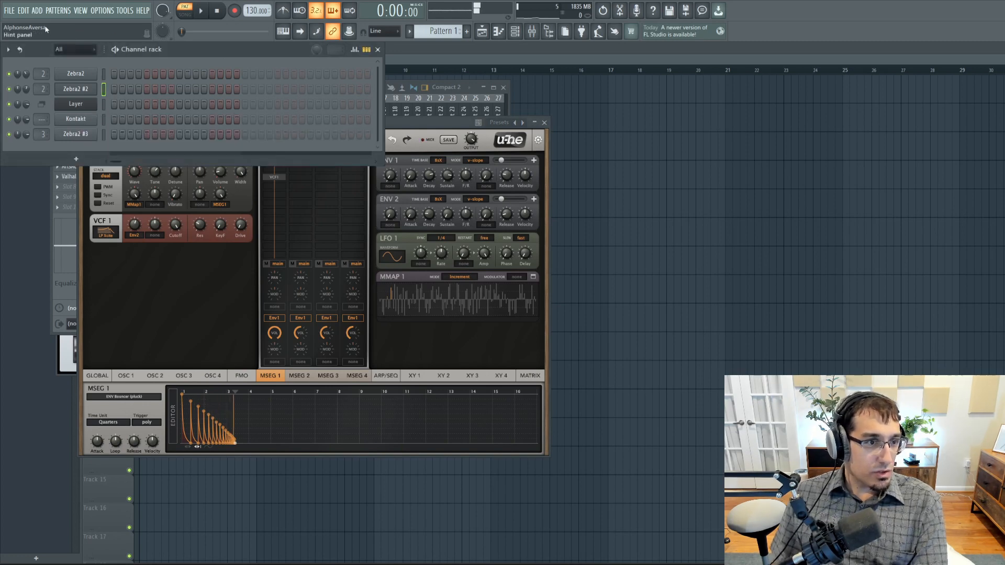
click(37, 10)
click(134, 352)
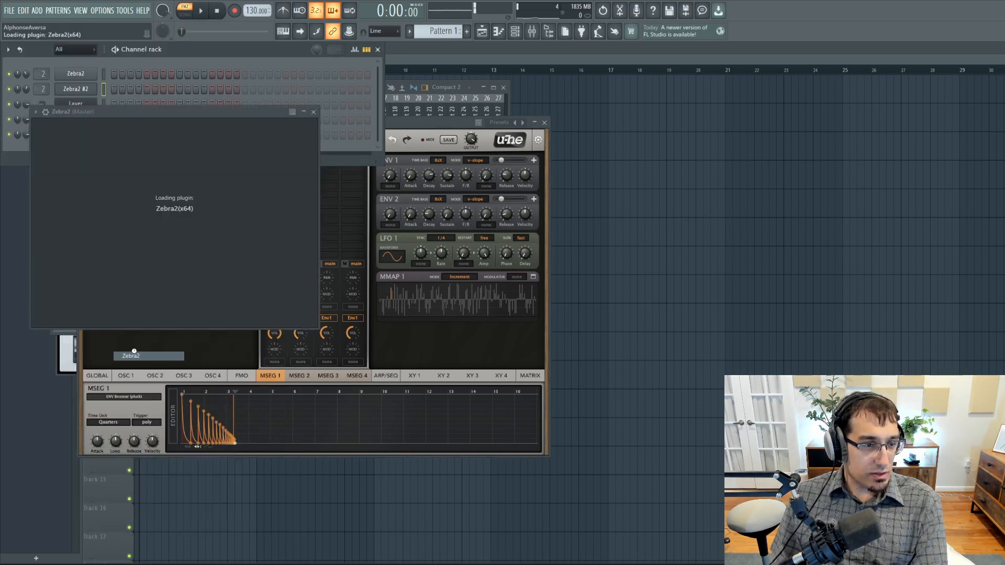
click(257, 131)
click(258, 139)
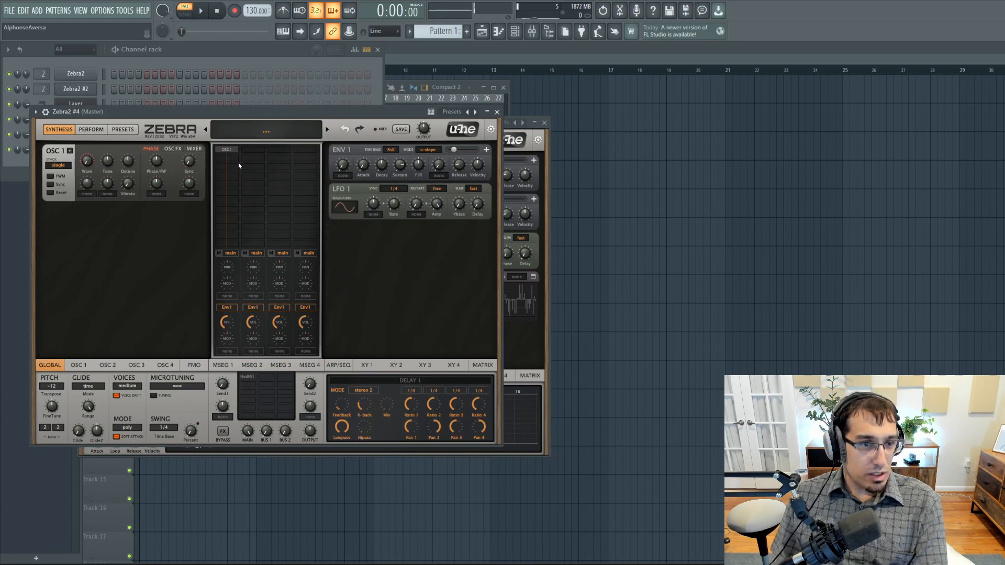
drag(424, 128, 425, 140)
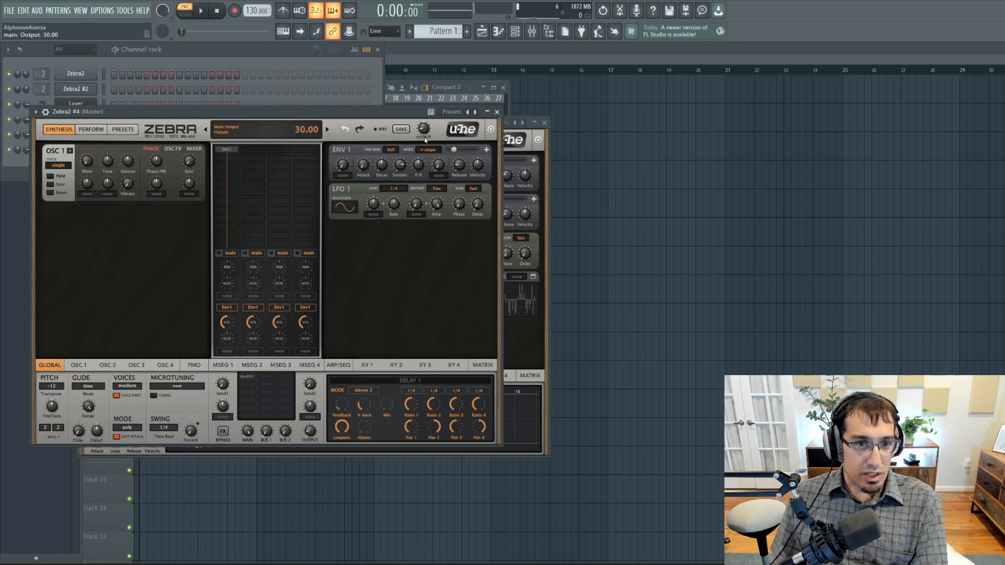
Step: Lower OSC 1's volume to 26 and modulate it with MSEG1 at a depth of 38
click(194, 148)
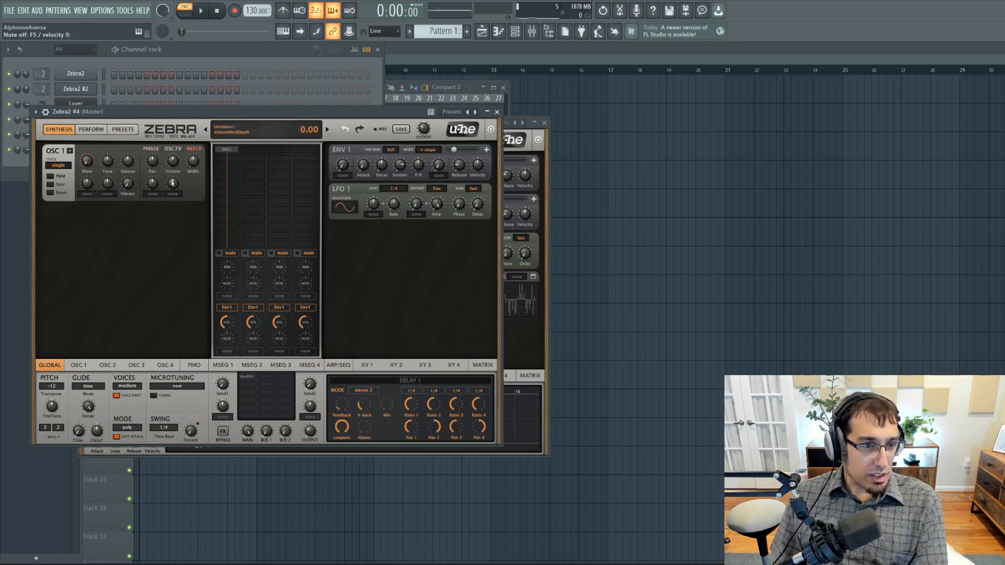
drag(174, 163, 176, 182)
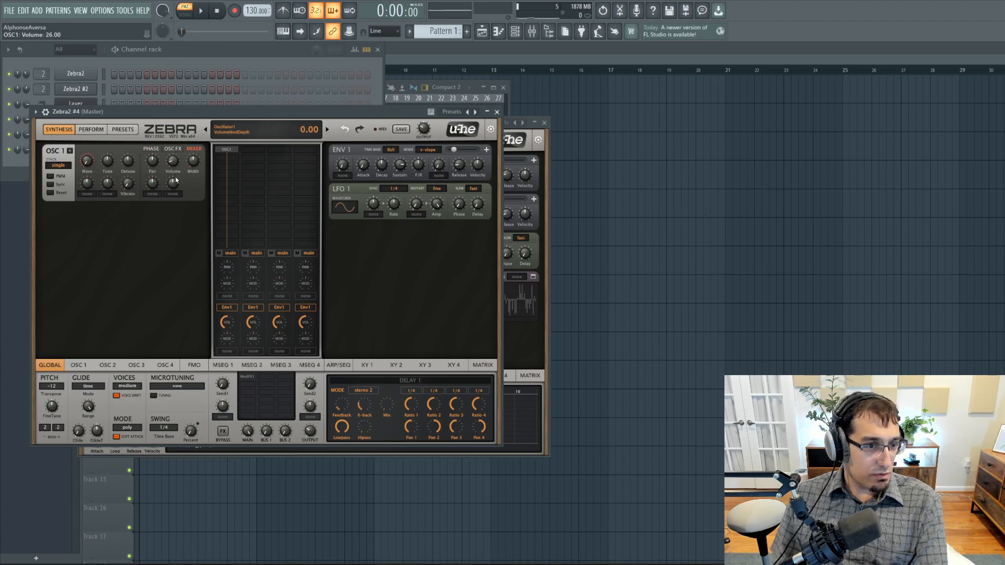
click(173, 193)
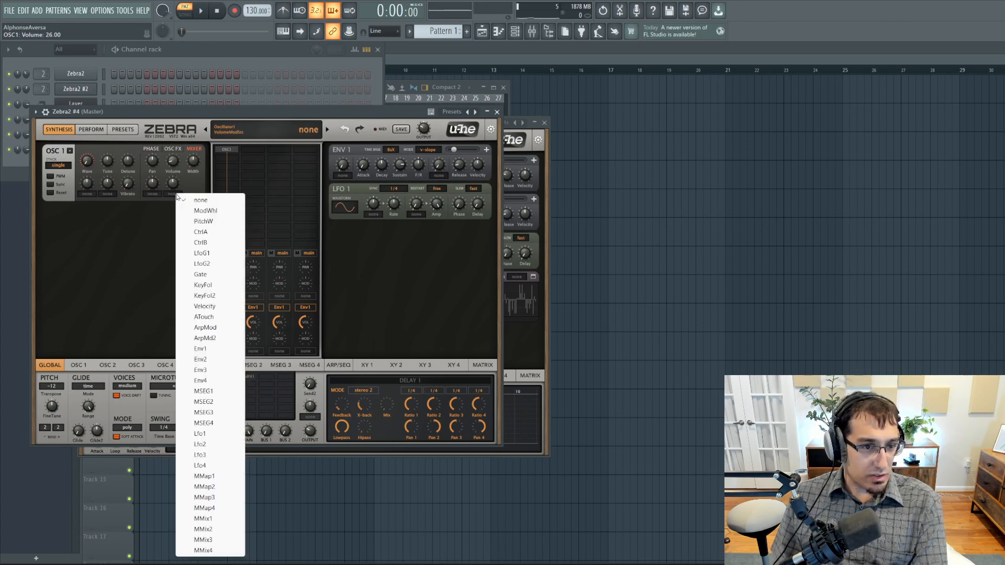
click(203, 391)
drag(175, 183, 176, 169)
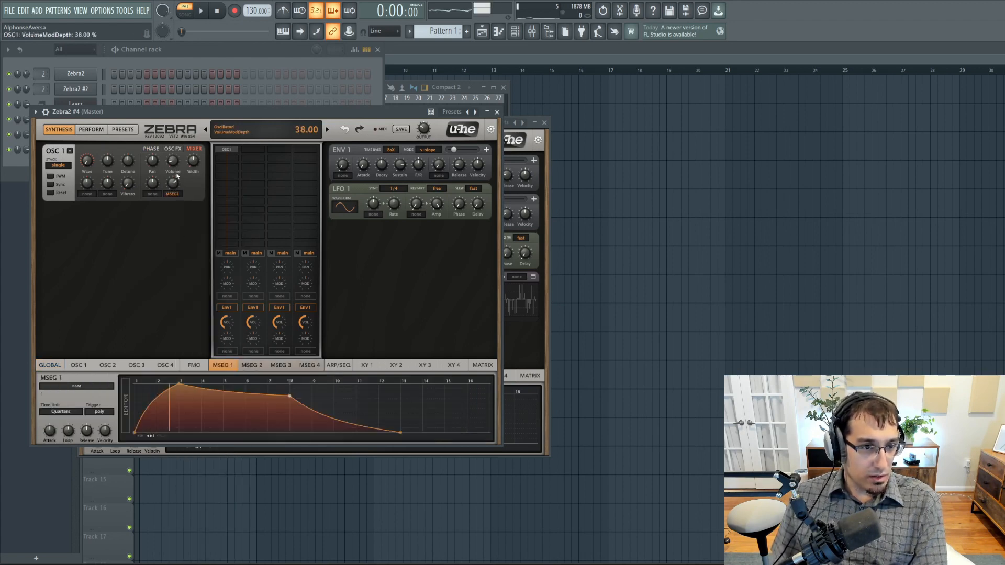
Step: Load the factory ENV Bouncer (pluck) preset into MSEG 1 and raise OSC 1's volume modulation depth to 80
click(78, 388)
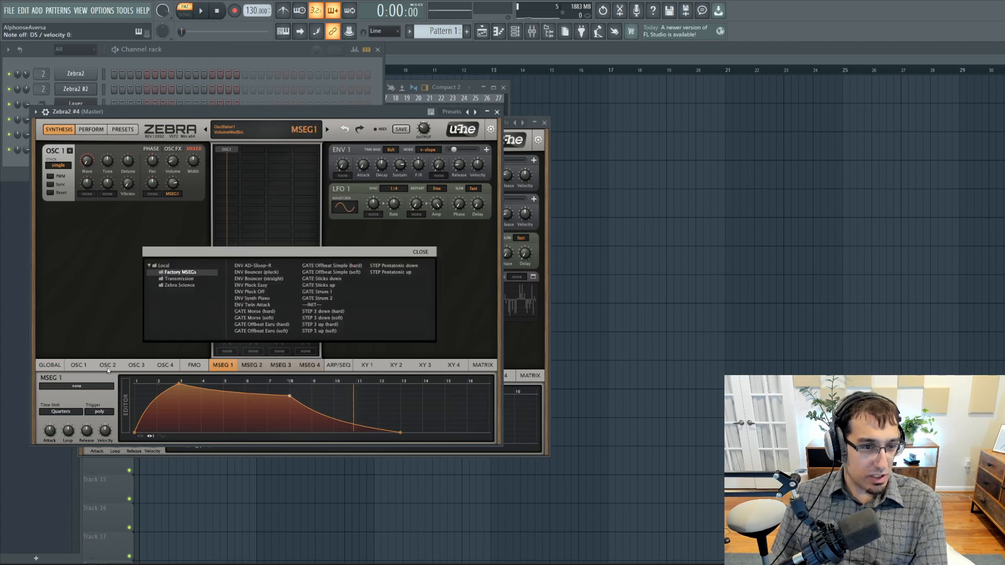
click(253, 272)
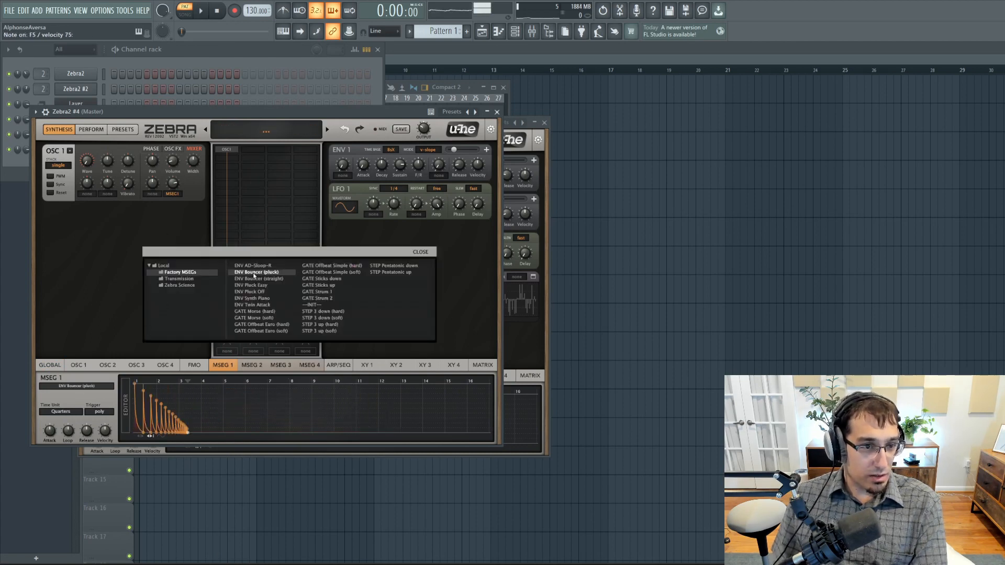
drag(176, 188, 173, 182)
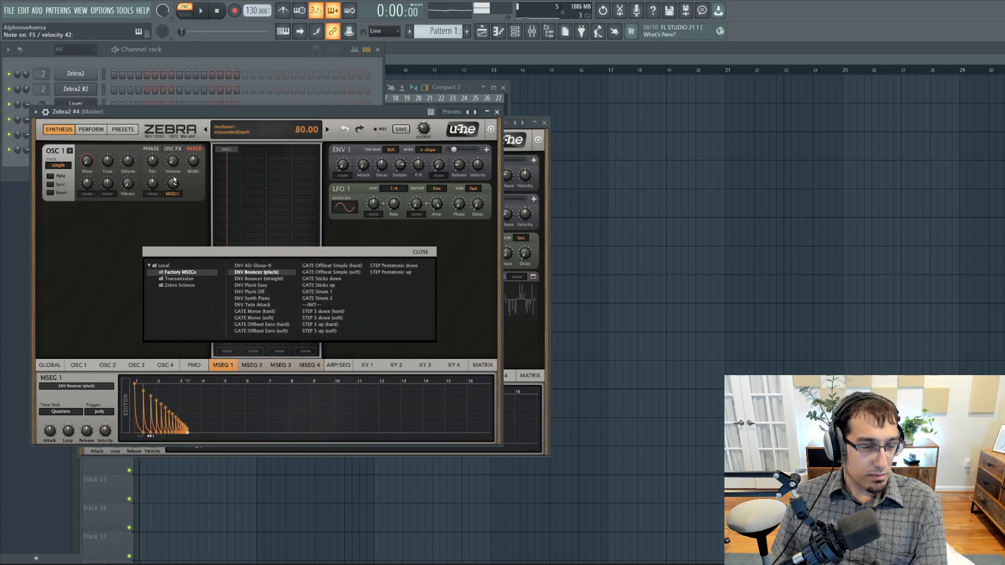
Step: Show OSC 1's wave editor and switch its waveform type to SpectroBlend
click(78, 365)
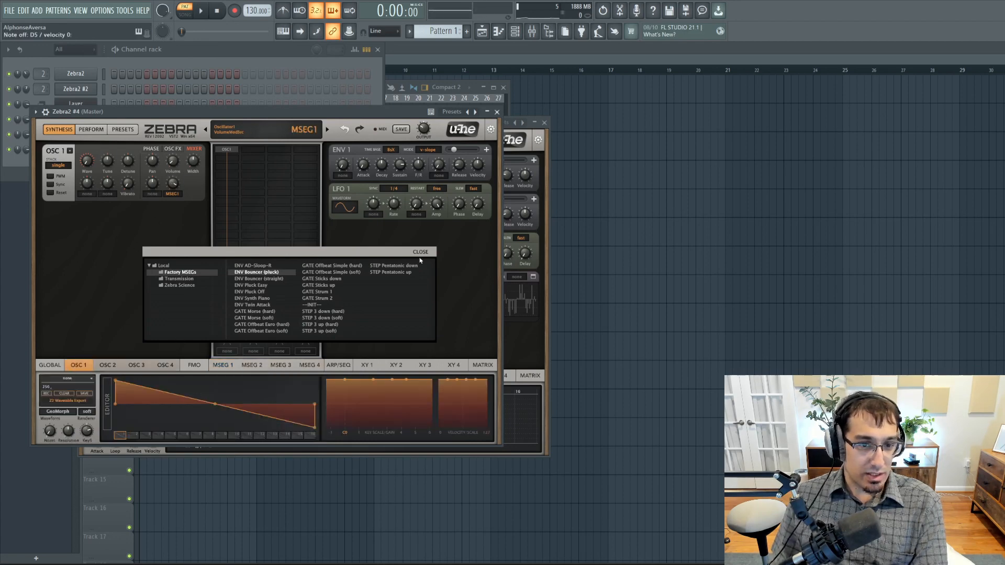
click(65, 412)
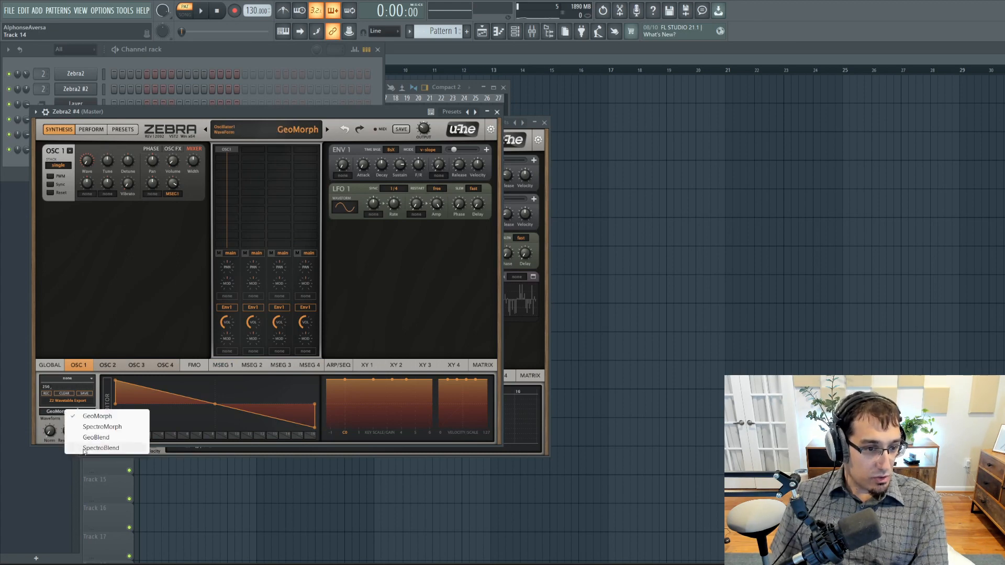
click(101, 448)
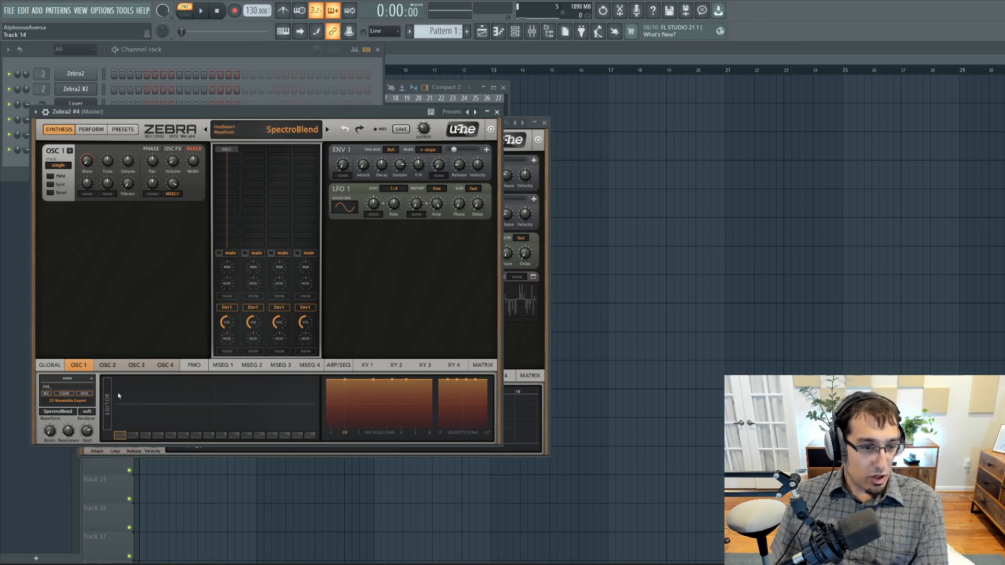
Step: Draw scattered positive and negative spectral spikes in OSC 1's first wavetable slot and turn up the normalization
click(152, 384)
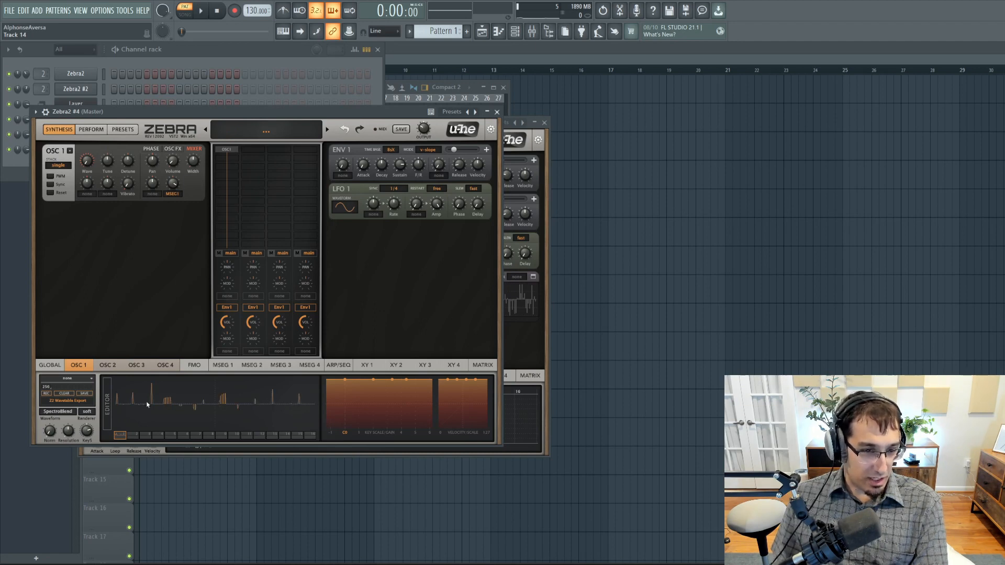
click(132, 393)
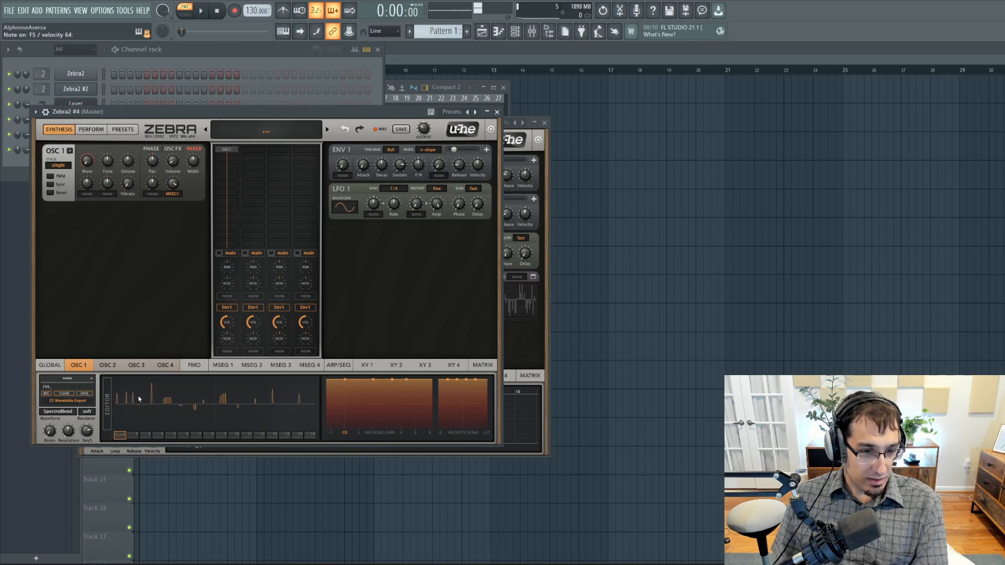
drag(50, 429, 67, 366)
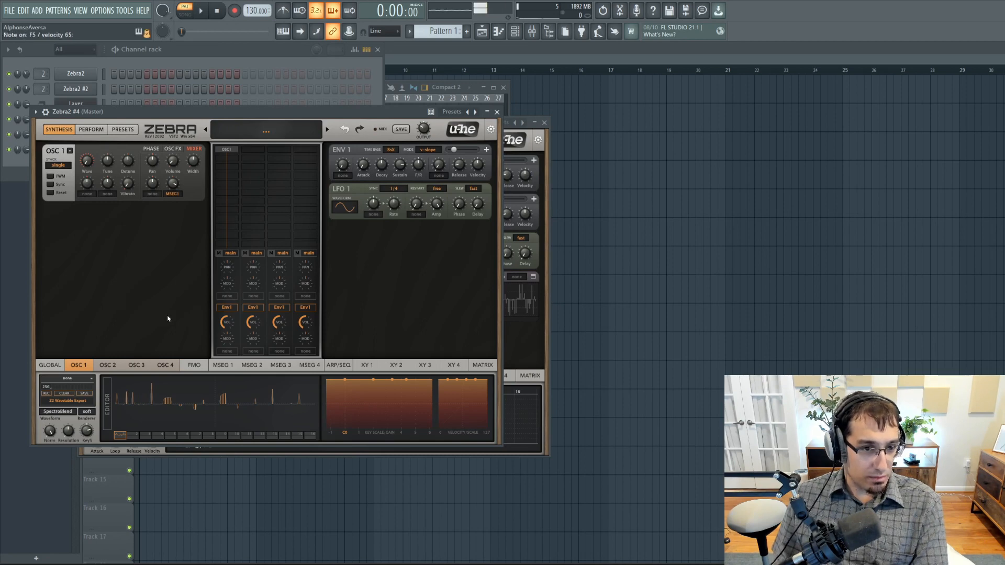
Step: Draw a different set of scattered positive and negative spectral spikes in OSC 1's wavetable slot 16
click(311, 436)
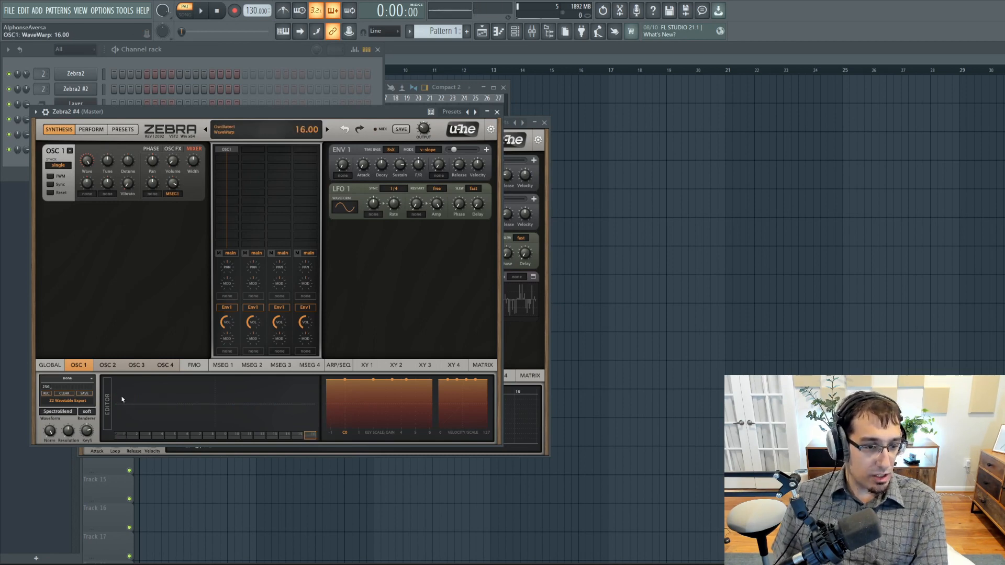
click(116, 436)
click(313, 436)
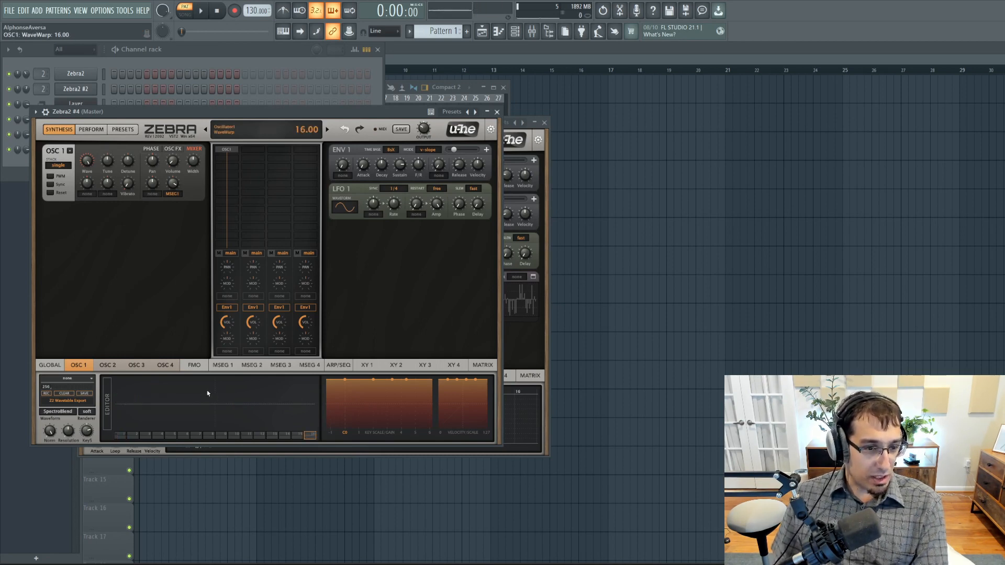
click(209, 396)
click(131, 406)
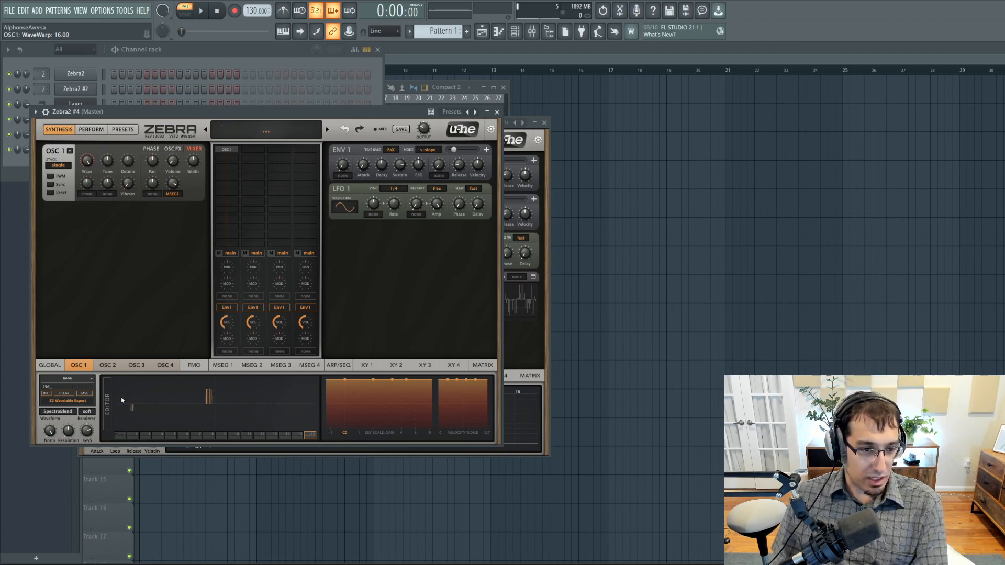
click(146, 396)
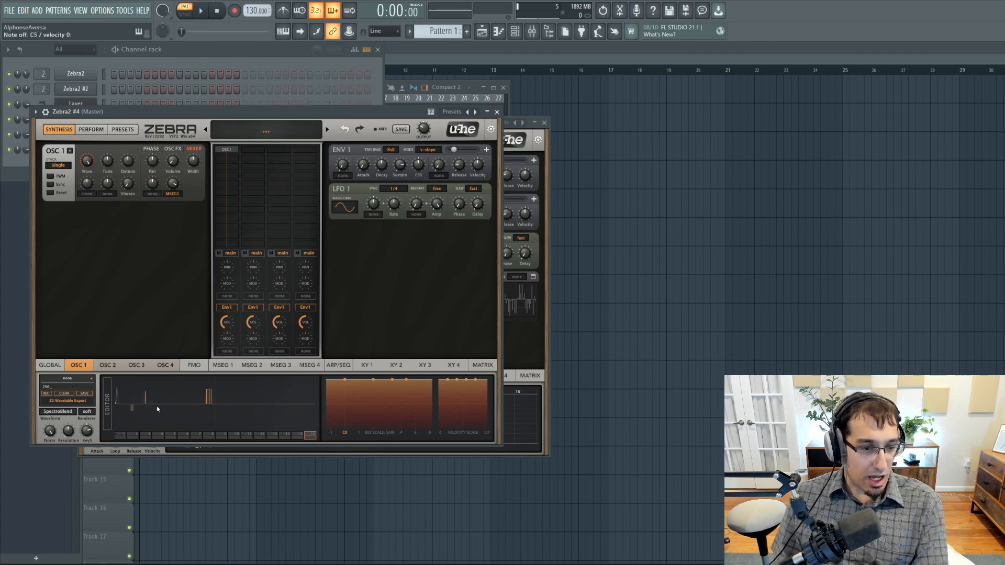
click(159, 415)
click(176, 414)
click(189, 413)
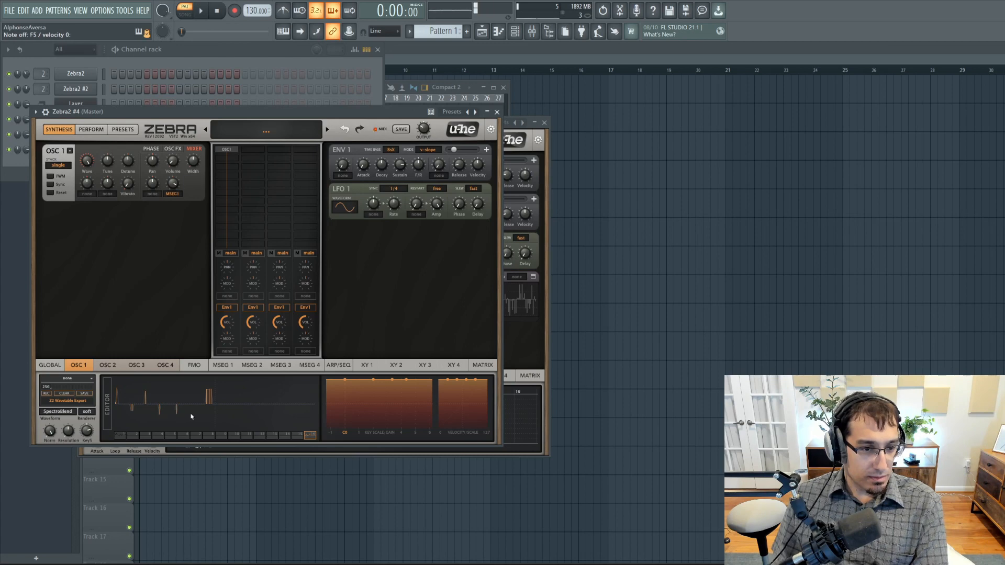
click(259, 385)
click(224, 382)
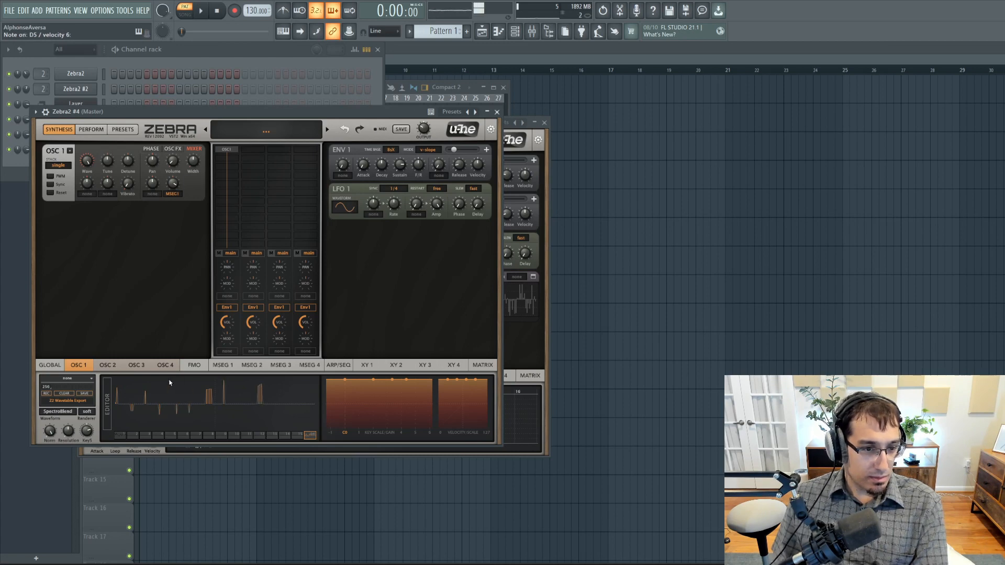
drag(169, 381, 167, 381)
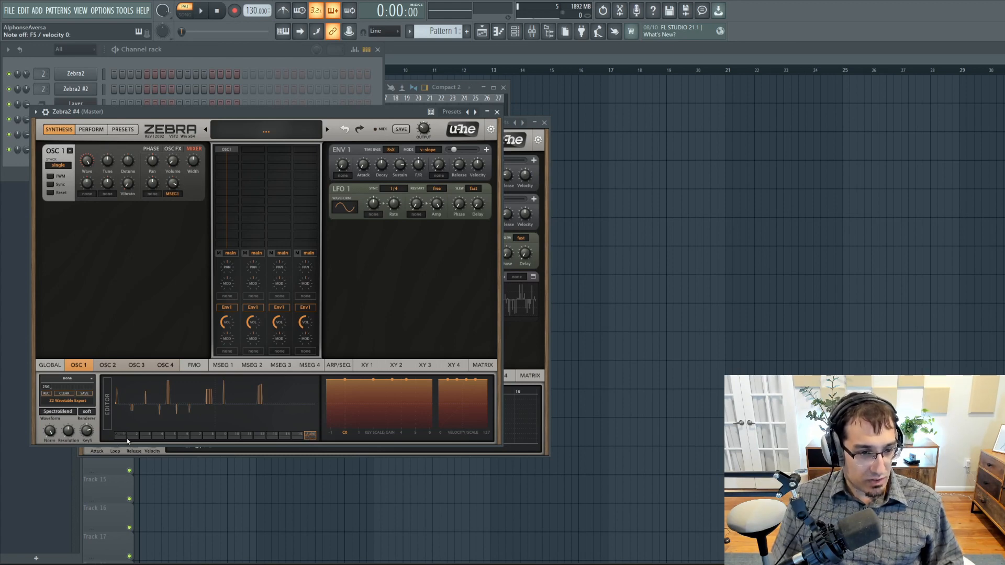
Step: Set OSC 1's wave position to 8.50 and modulate it with MMap1 at a depth of 16
click(209, 435)
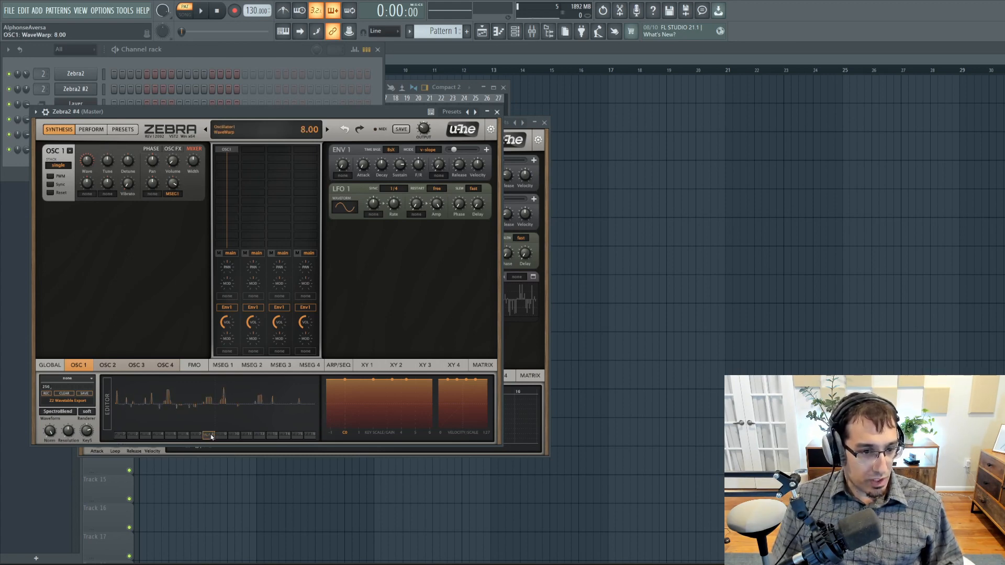
drag(87, 161, 109, 159)
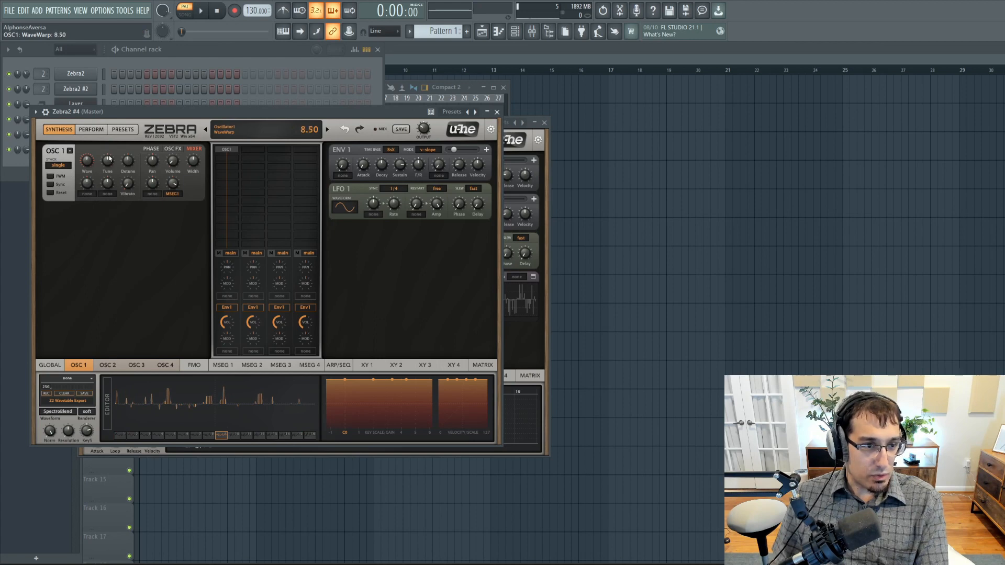
click(86, 193)
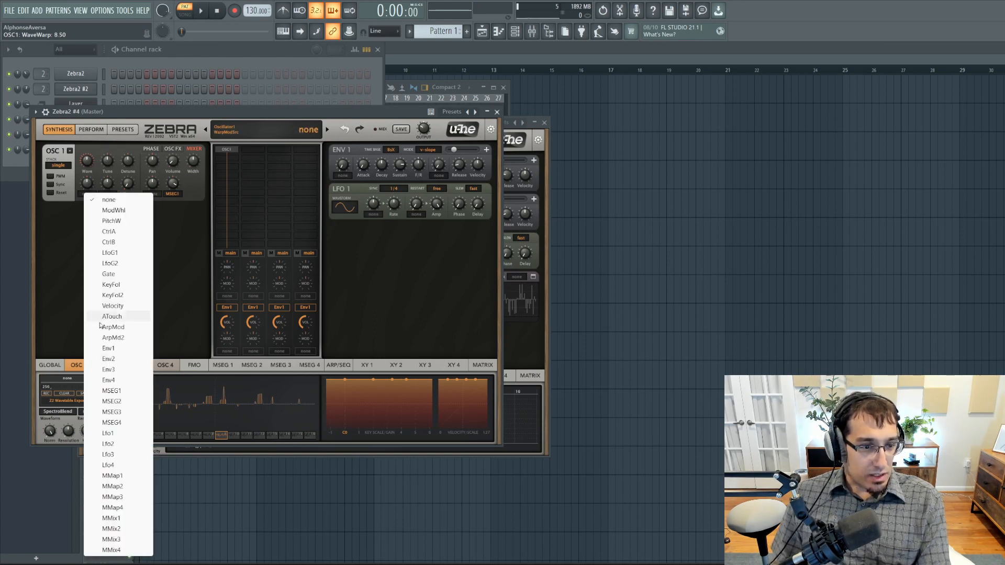
click(112, 476)
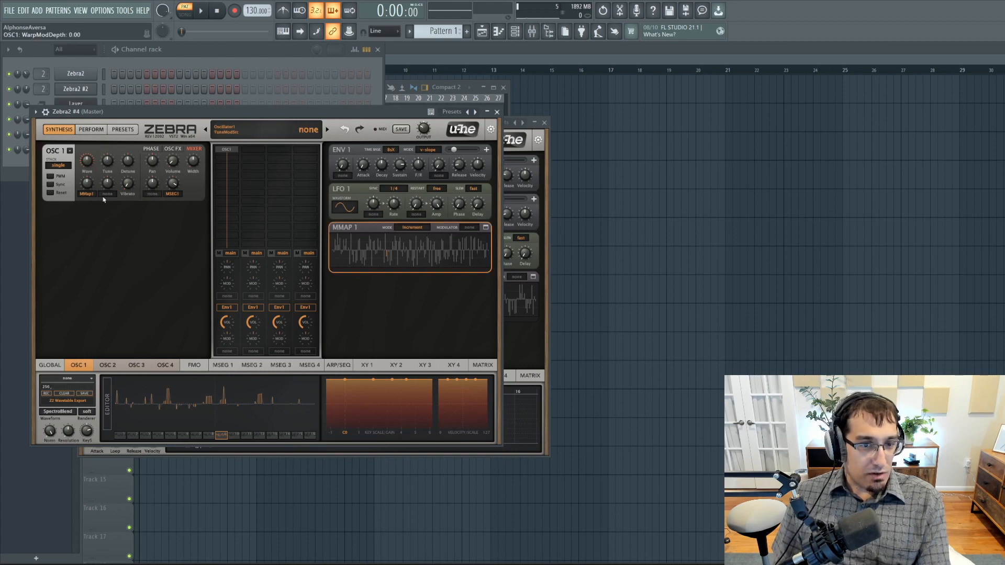
drag(87, 185, 97, 164)
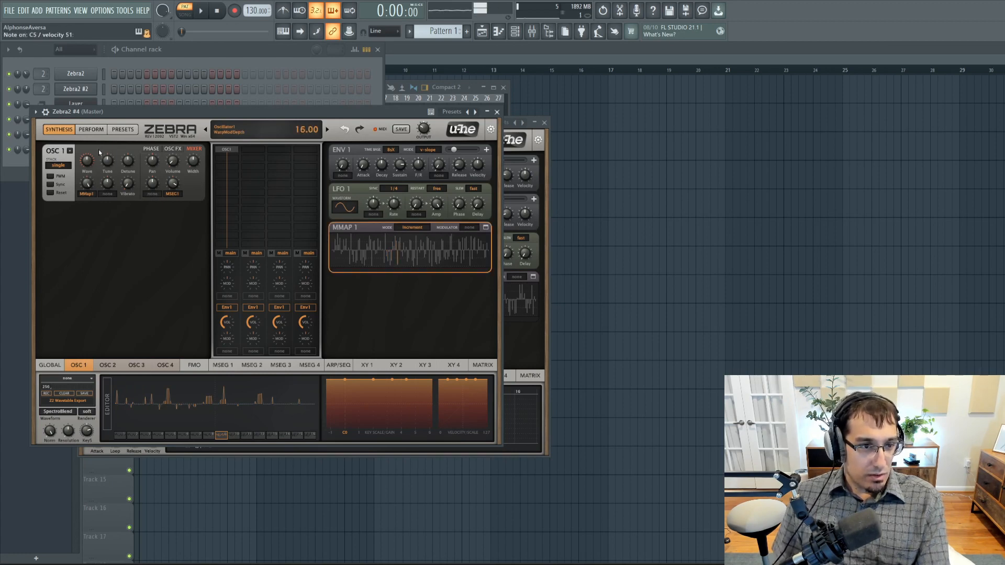
Step: Apply the Scrambler effect as OSC 1's first spectral FX and modulate it with MMap1 at a depth of 74
click(174, 150)
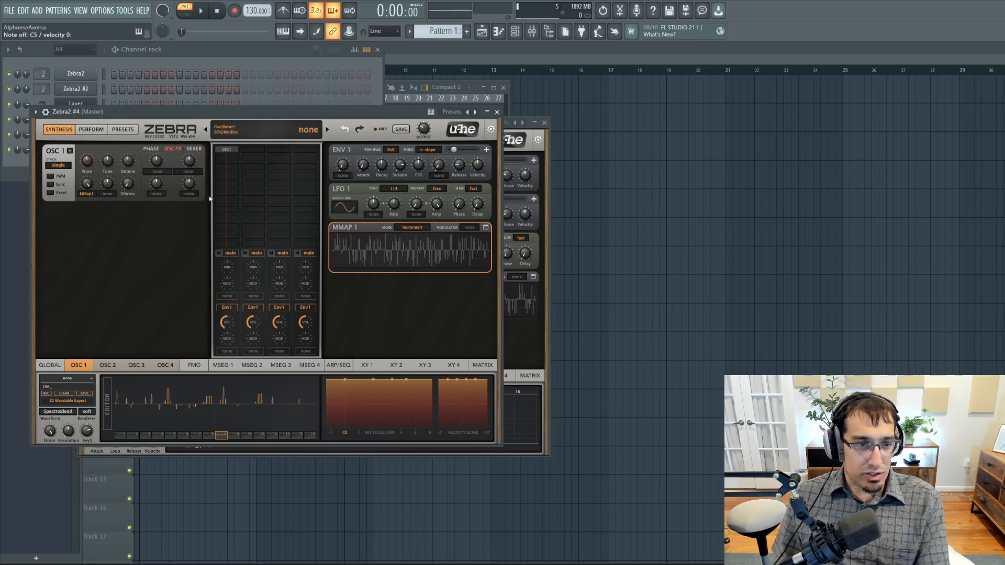
click(160, 171)
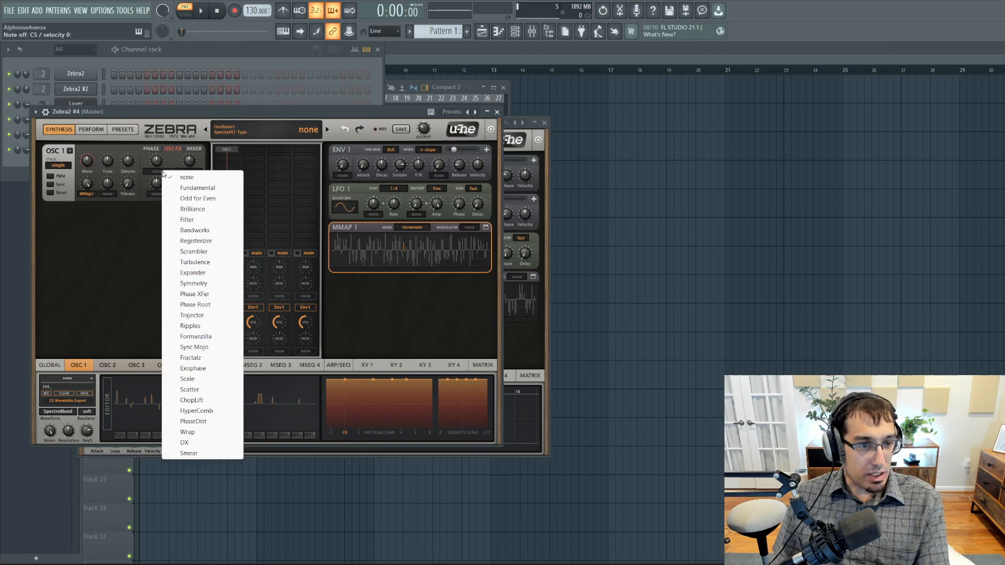
click(193, 256)
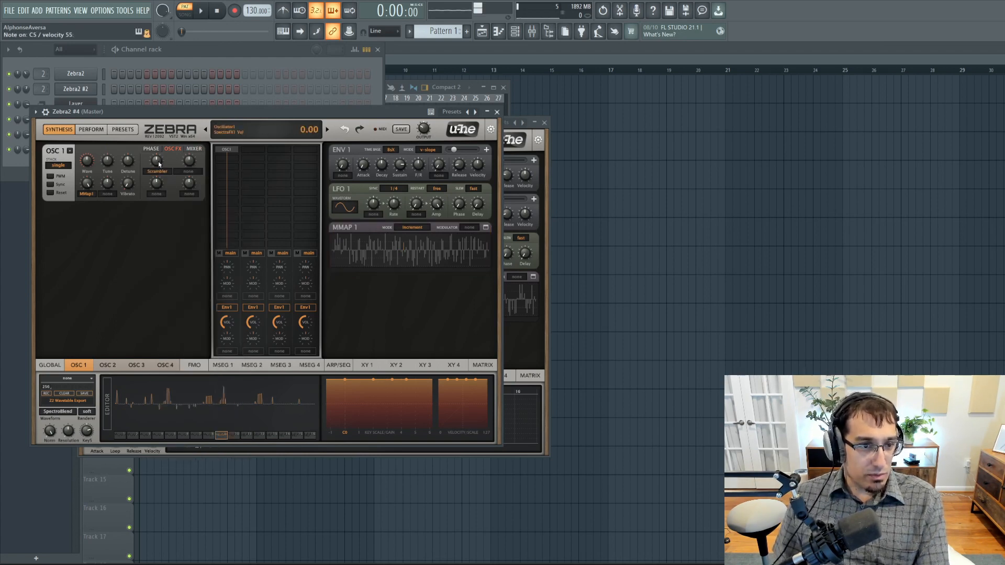
drag(161, 150, 162, 170)
click(157, 194)
click(183, 475)
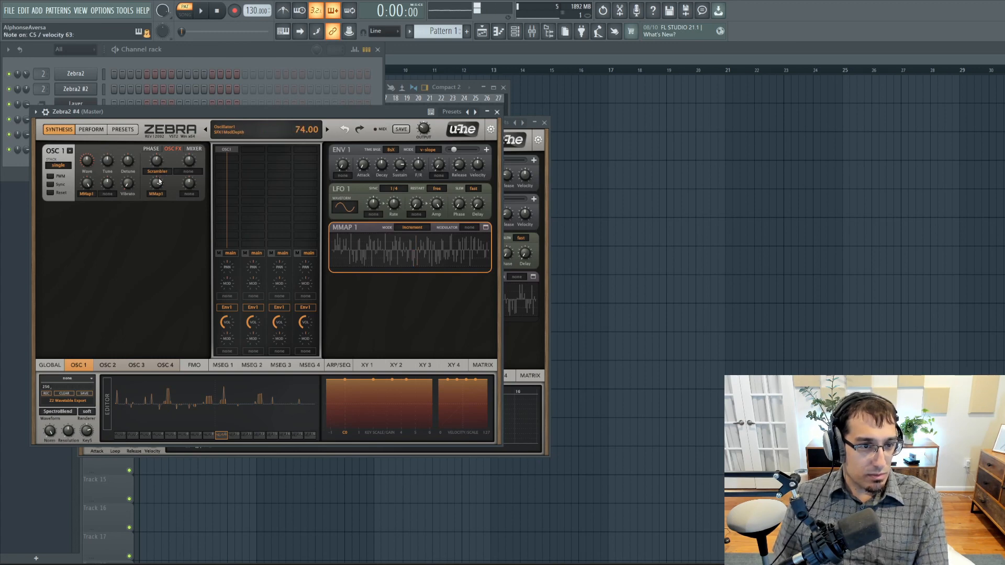
Step: Insert a VCF1 filter module below OSC 1 in the first lane
click(189, 194)
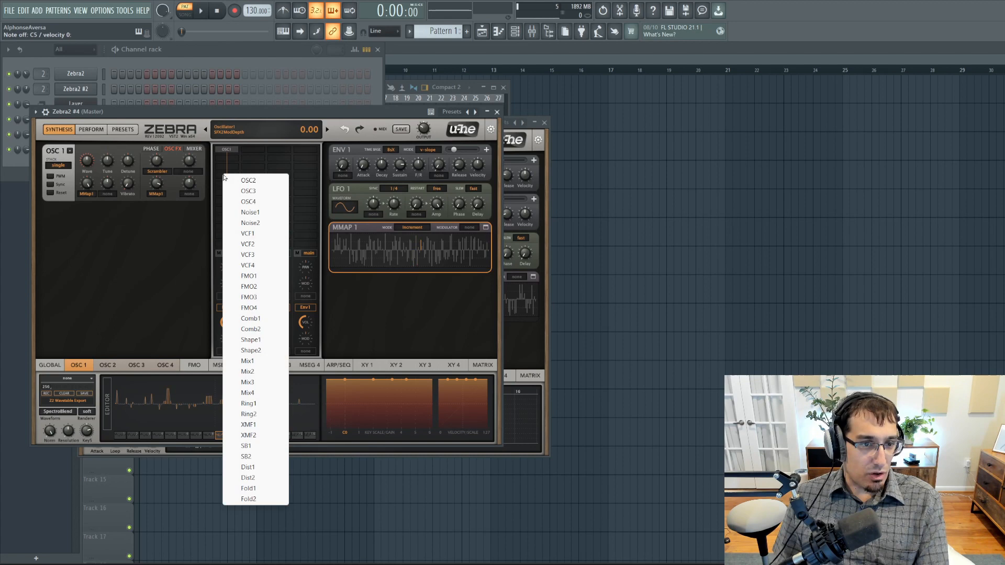
click(254, 236)
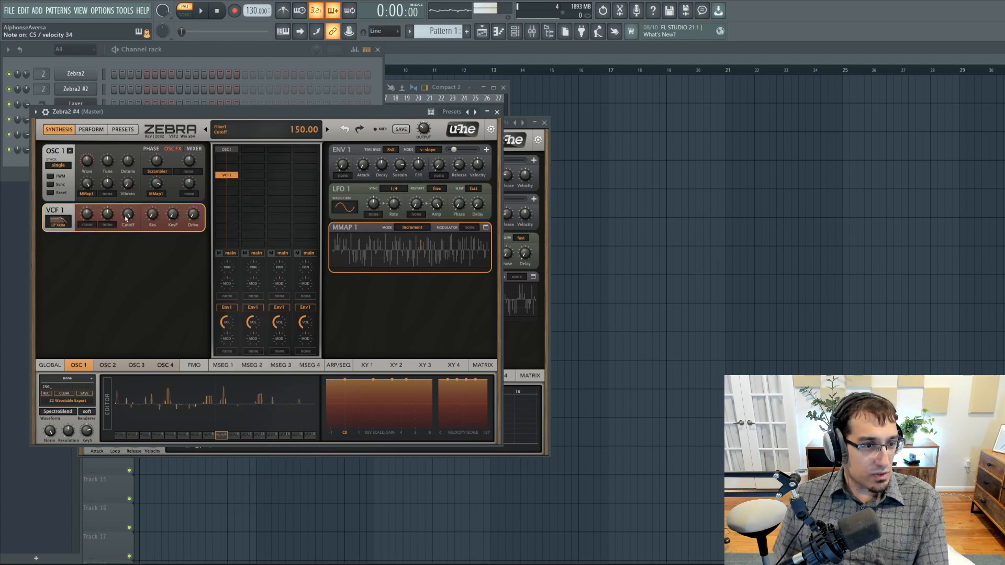
Step: Adjust VCF1's cutoff, modulate it with MSEG1, and raise the filter's resonance to 5.50
drag(128, 229, 126, 226)
click(87, 224)
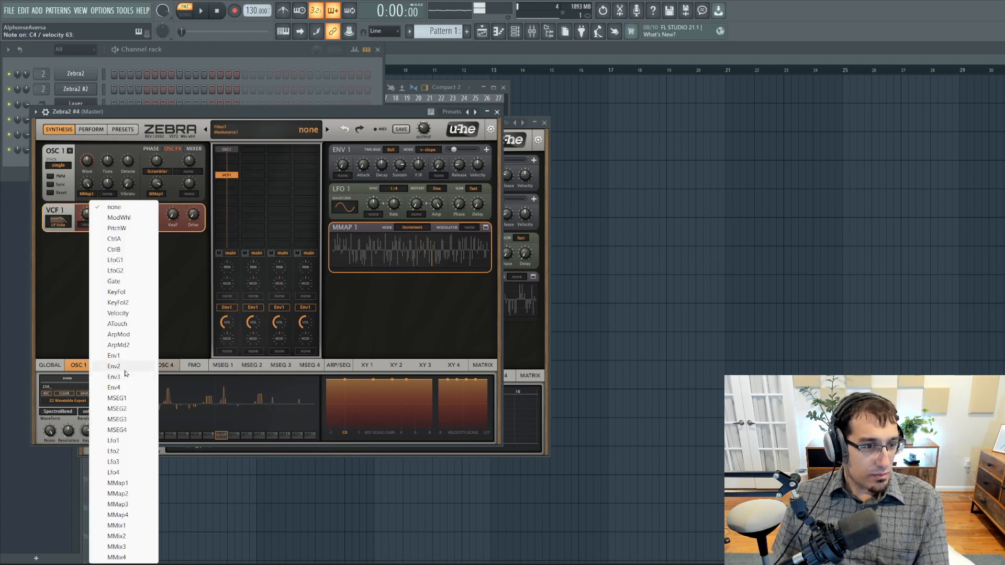
click(126, 401)
drag(88, 215, 92, 206)
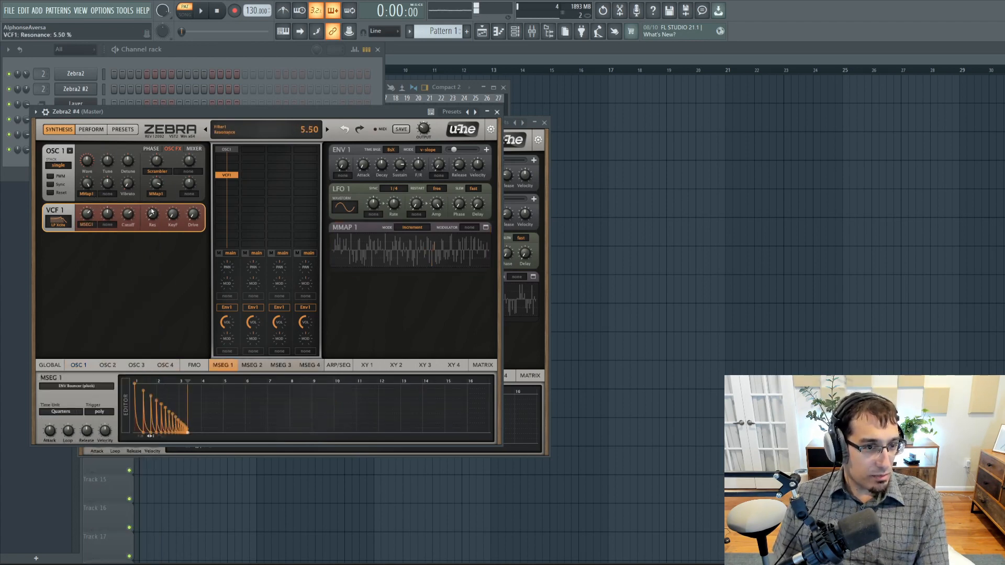
Step: Raise OSC 1's tune to 12.00
scroll(152, 212, up, 9)
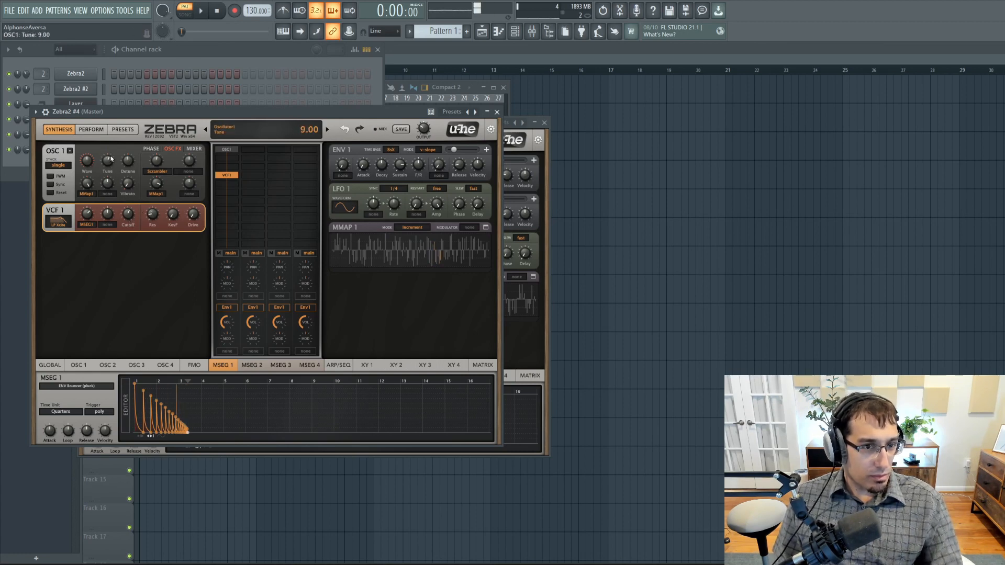
scroll(111, 158, up, 4)
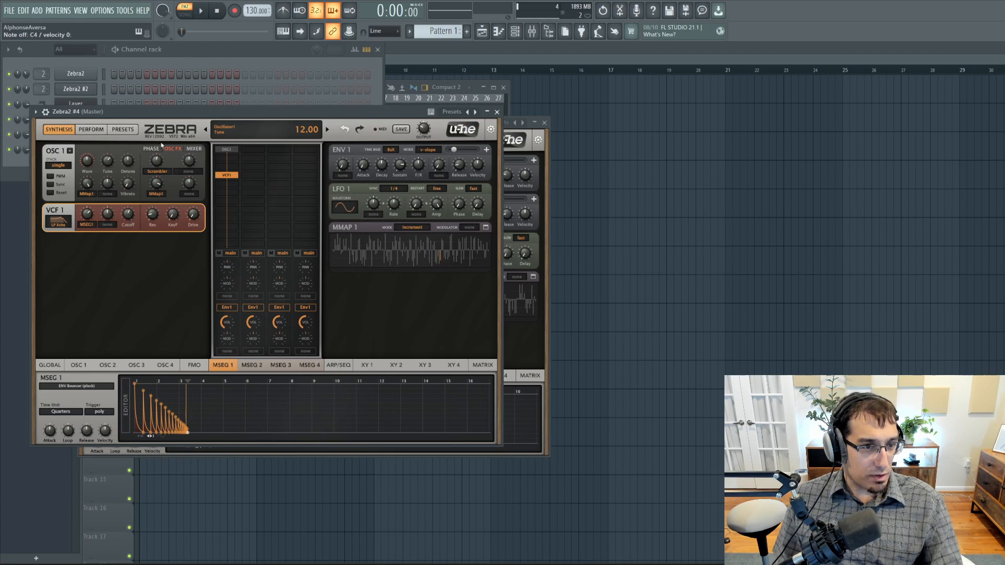
Step: Add a second Layer channel with Zebra2 #3 and Zebra2 #4 as its children, and select it for playing
click(203, 57)
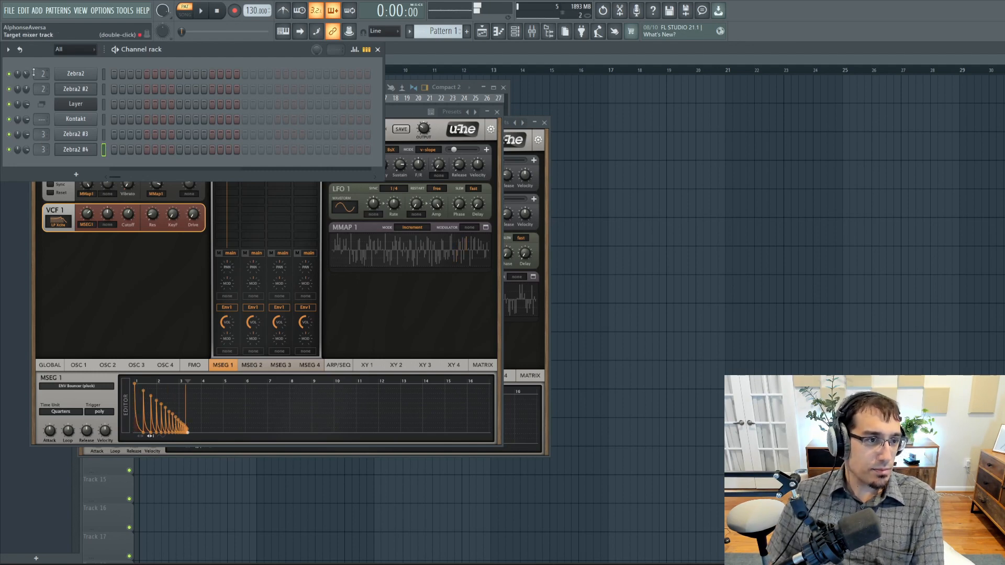
click(37, 10)
click(78, 413)
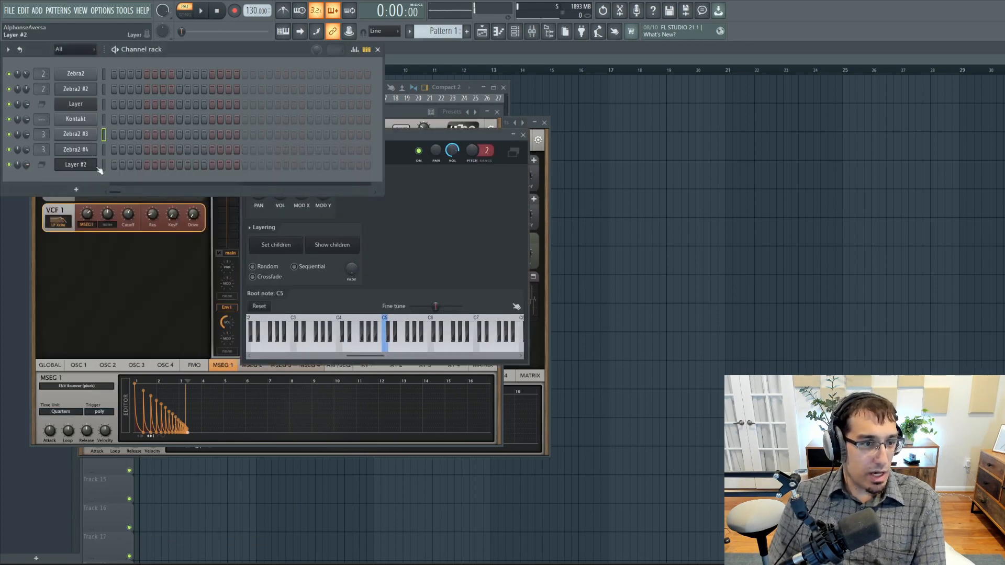
click(83, 165)
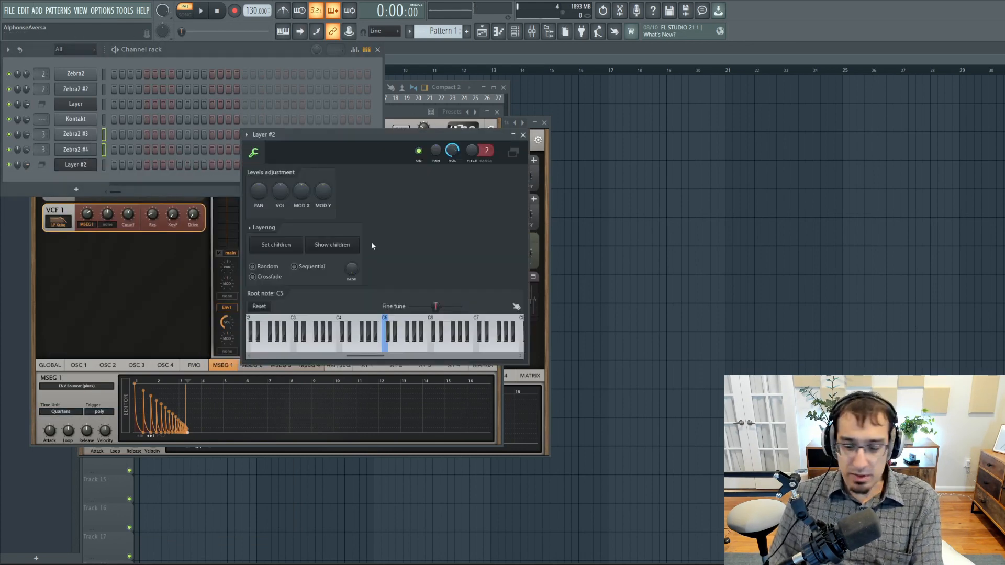
click(104, 166)
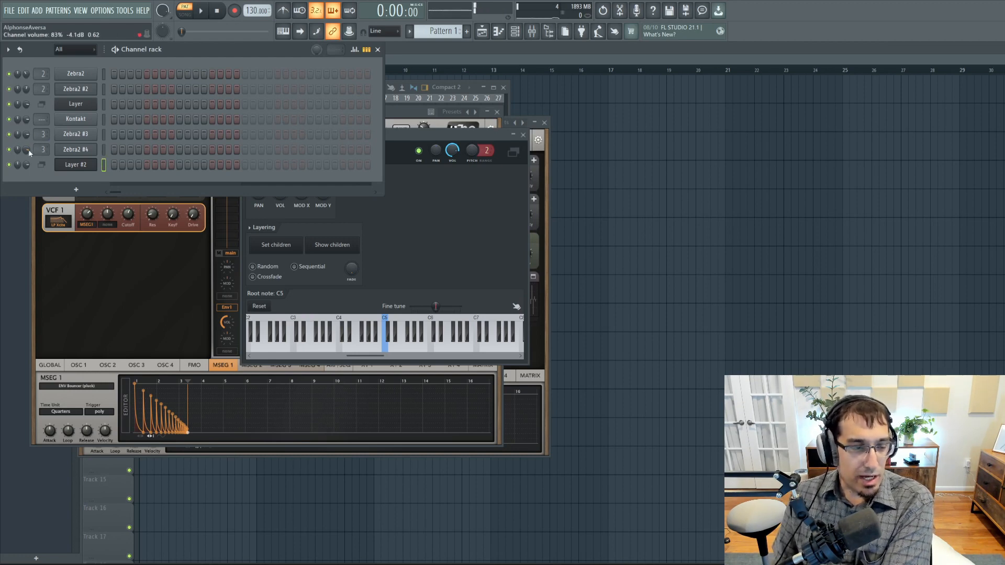
Step: Lower the Zebra2 #4 channel's volume and open the Kontakt channel's instrument
scroll(29, 149, down, 6)
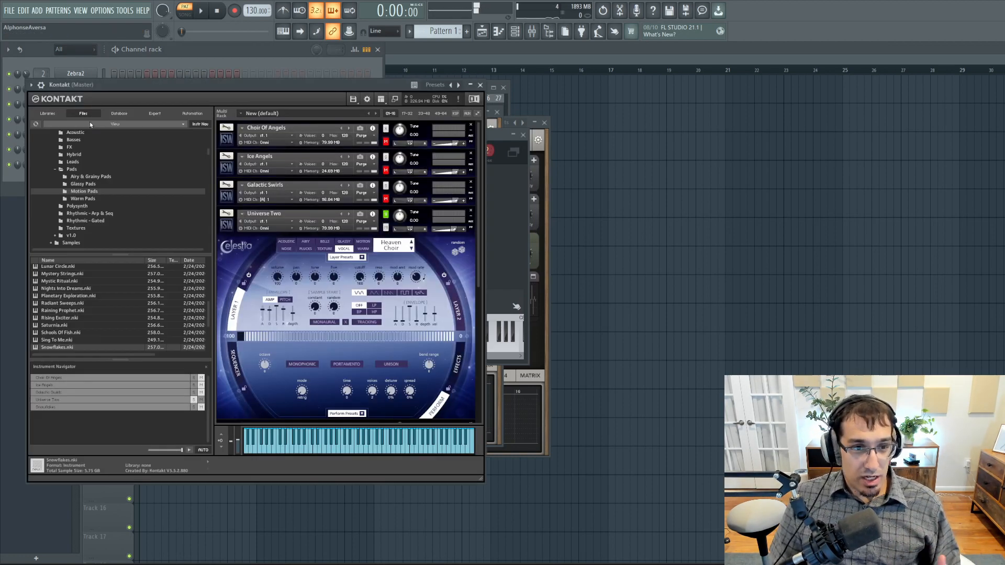
click(75, 119)
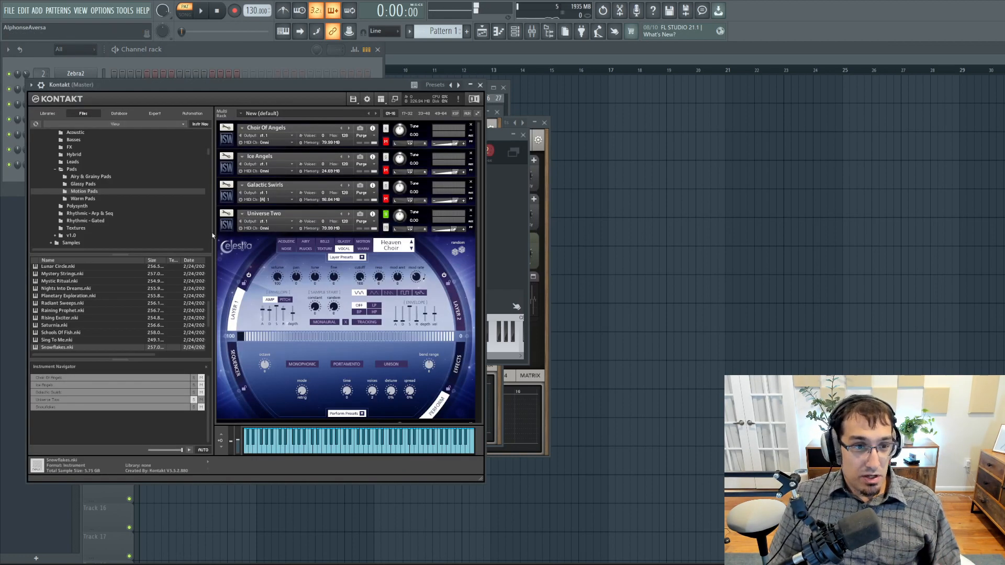